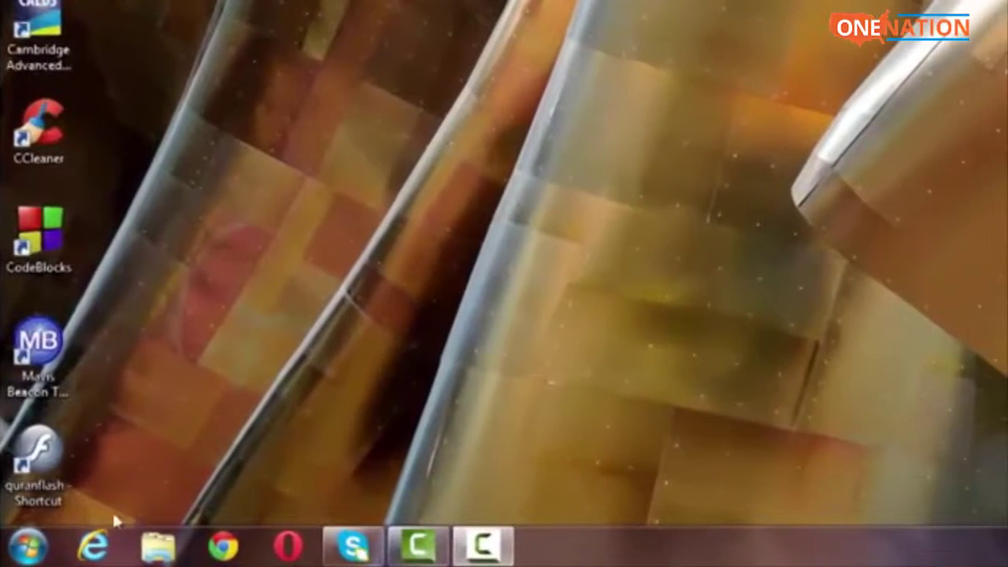
# Step: Open the Computer window to check the free space on the hard disk drives, select Local Disk (C:), and close the window
pyautogui.click(44, 545)
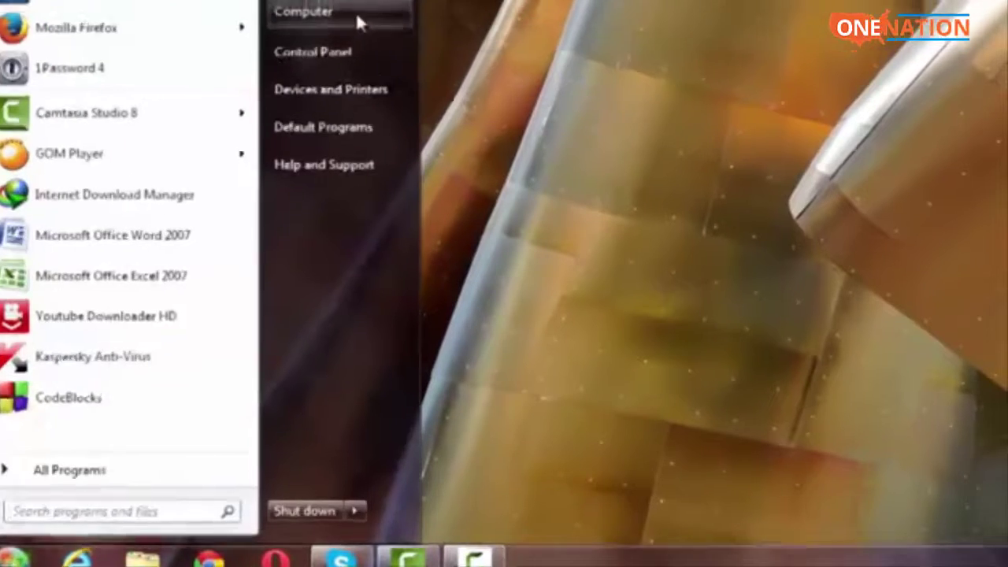
pyautogui.click(370, 14)
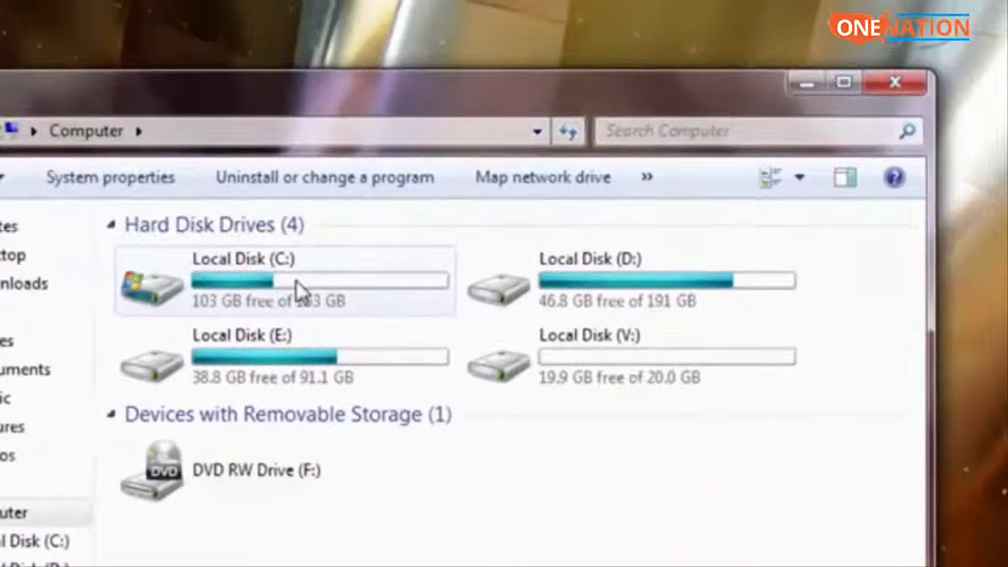
pyautogui.click(296, 281)
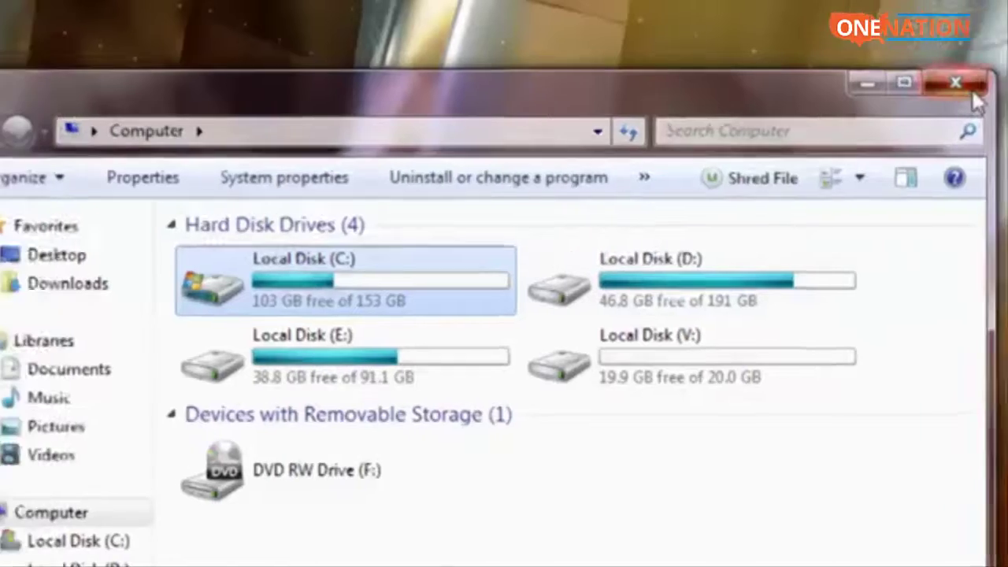
pyautogui.click(906, 85)
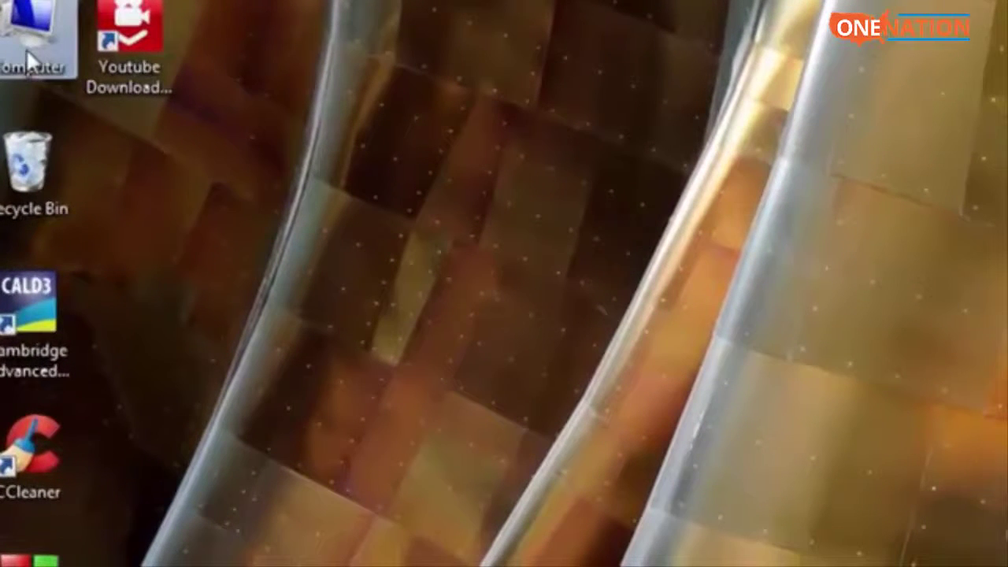
pyautogui.rightClick(26, 50)
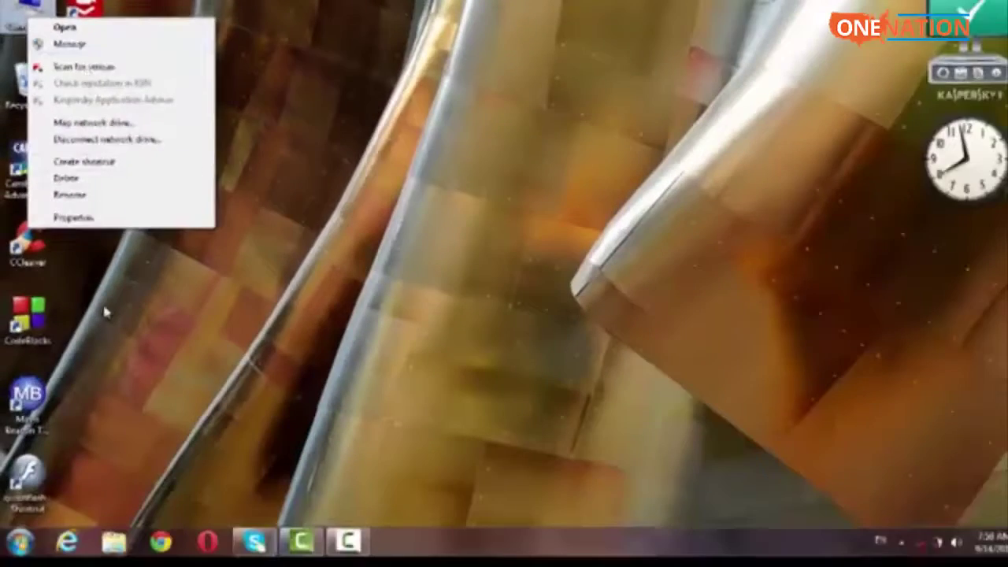
pyautogui.click(104, 312)
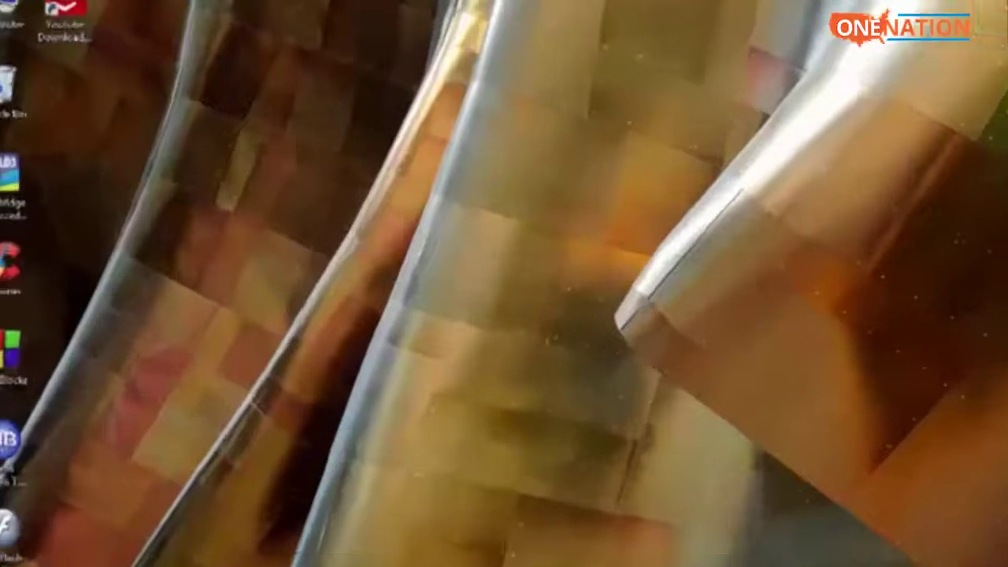
pyautogui.click(2, 563)
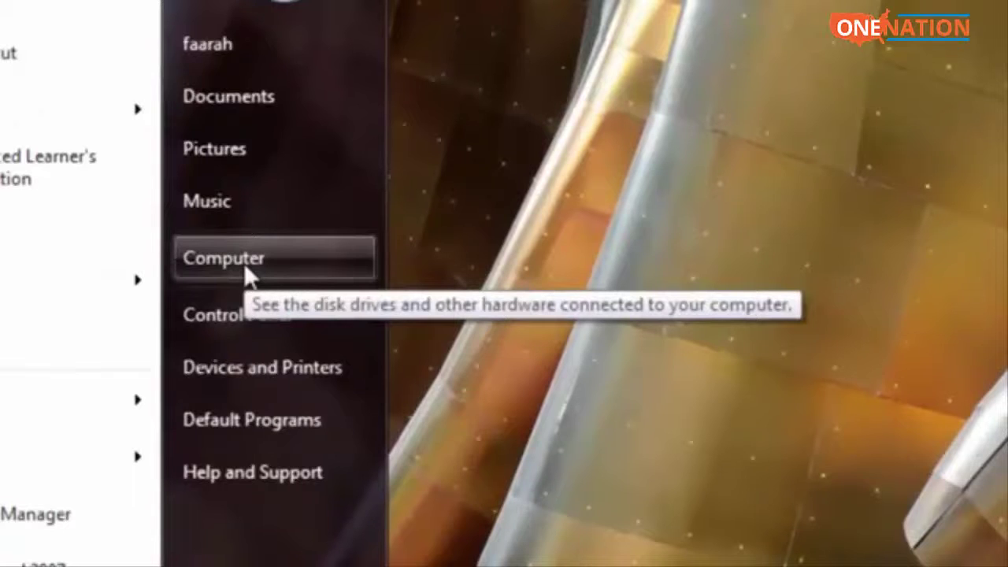
pyautogui.rightClick(243, 262)
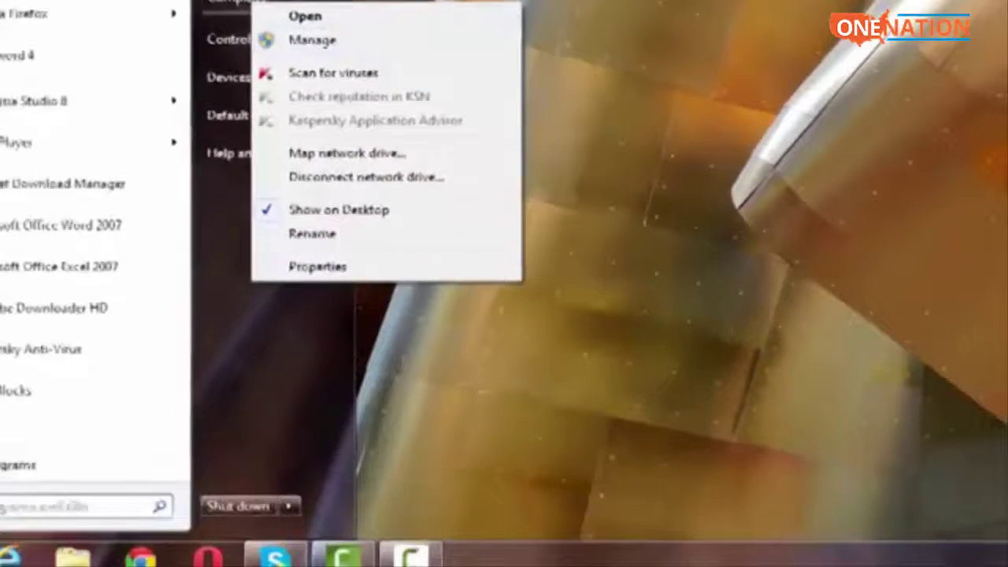
pyautogui.click(328, 318)
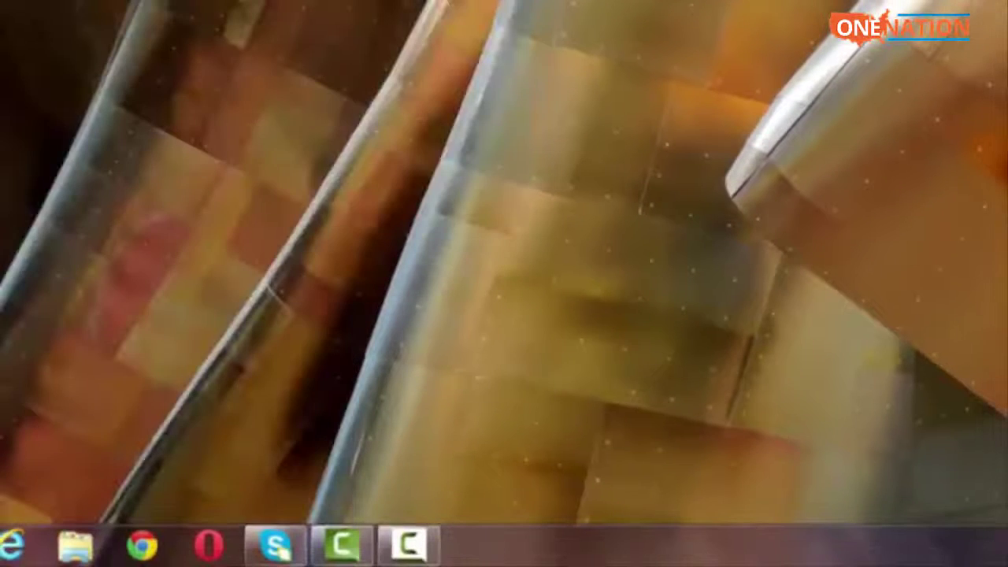
pyautogui.click(76, 545)
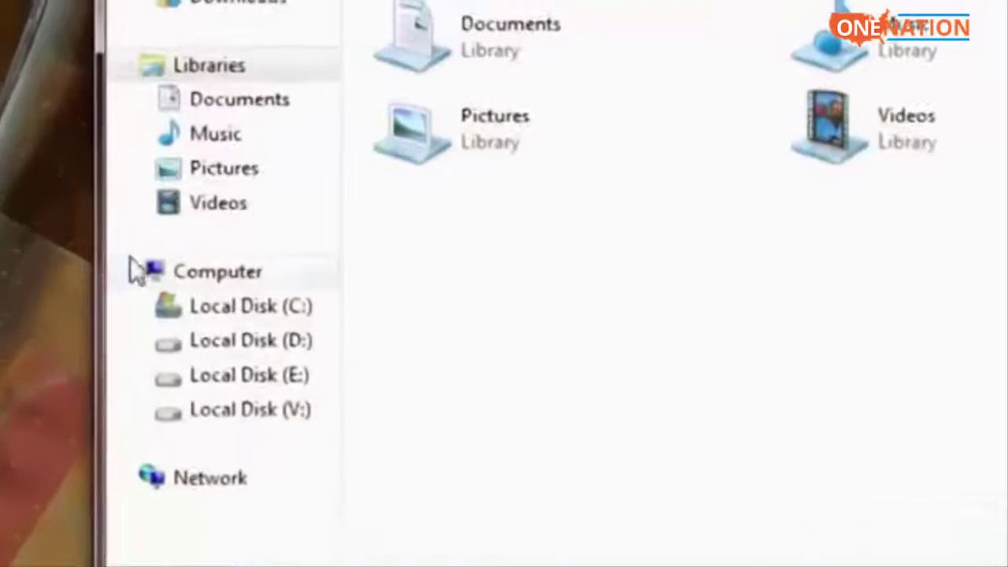
pyautogui.click(193, 271)
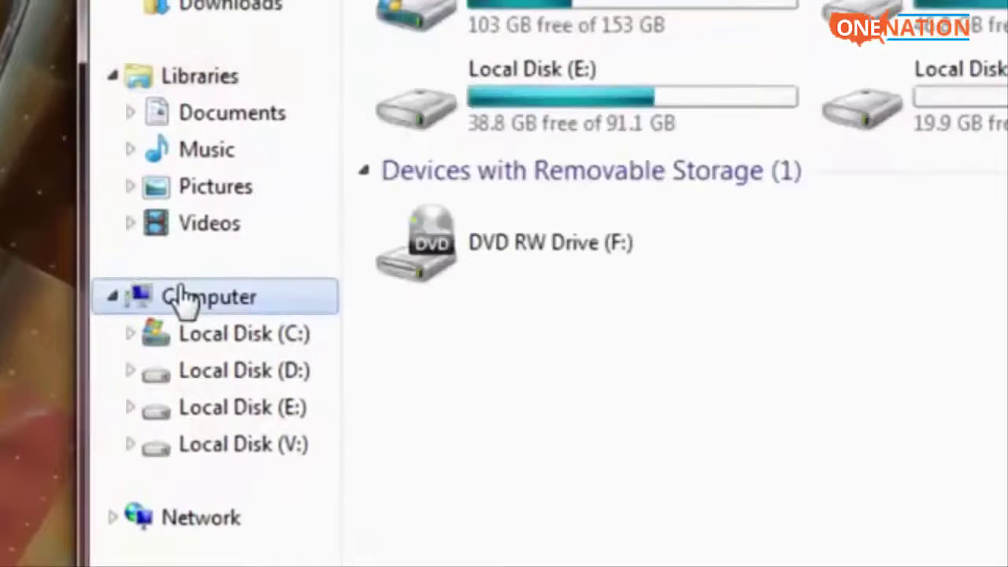
pyautogui.rightClick(183, 295)
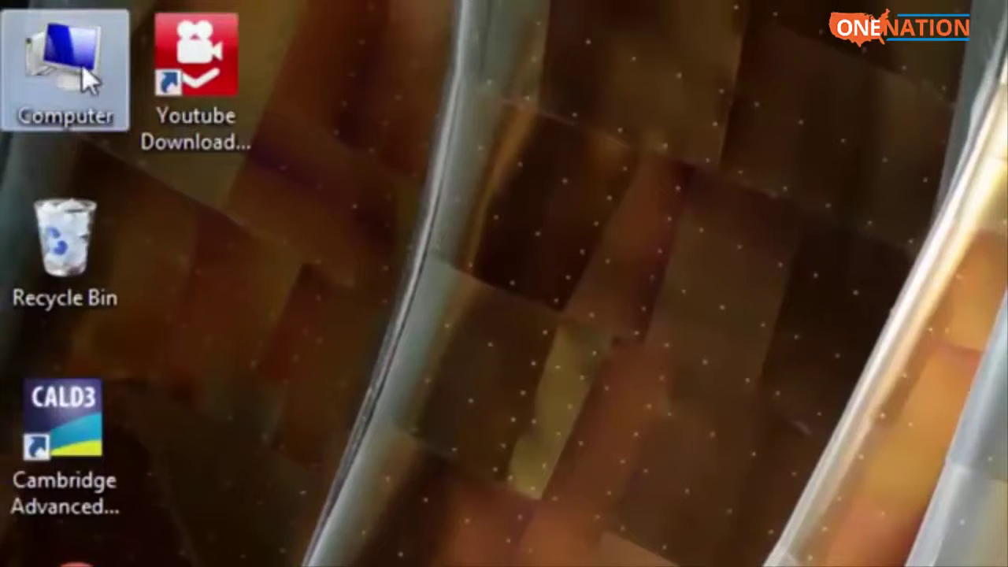
# Step: Open Computer Management for this computer and display Disk Management under Storage
pyautogui.rightClick(82, 66)
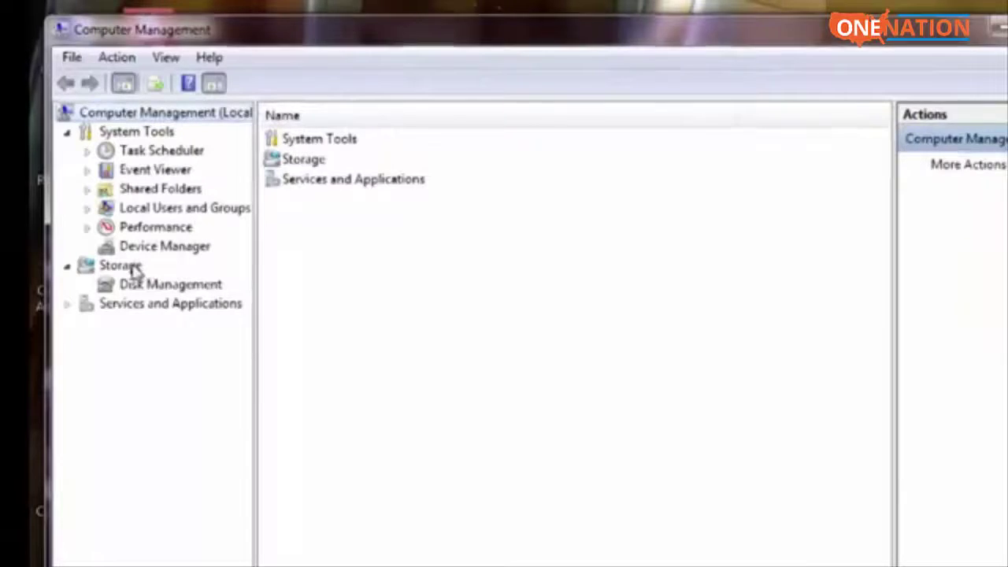
pyautogui.click(134, 269)
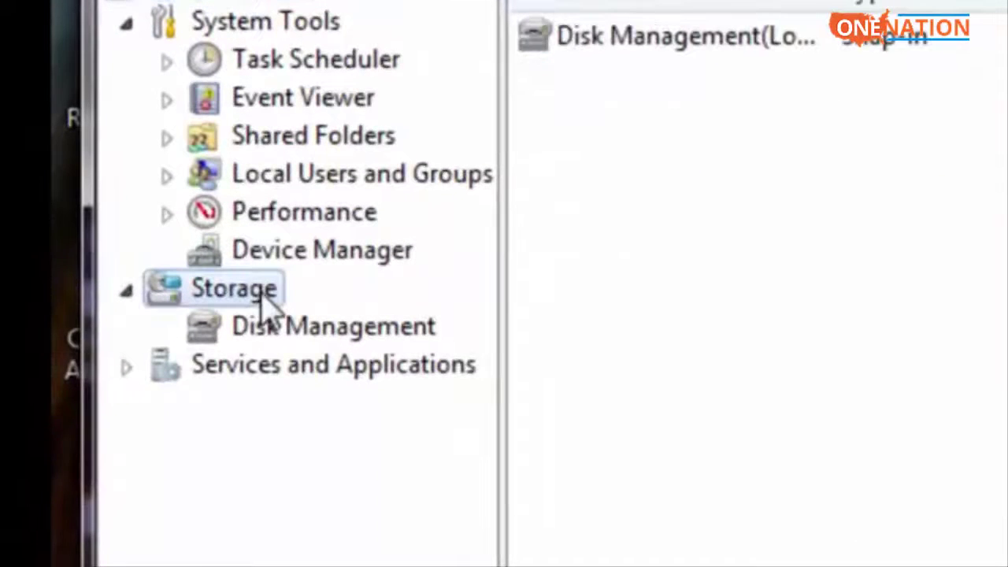
pyautogui.click(309, 340)
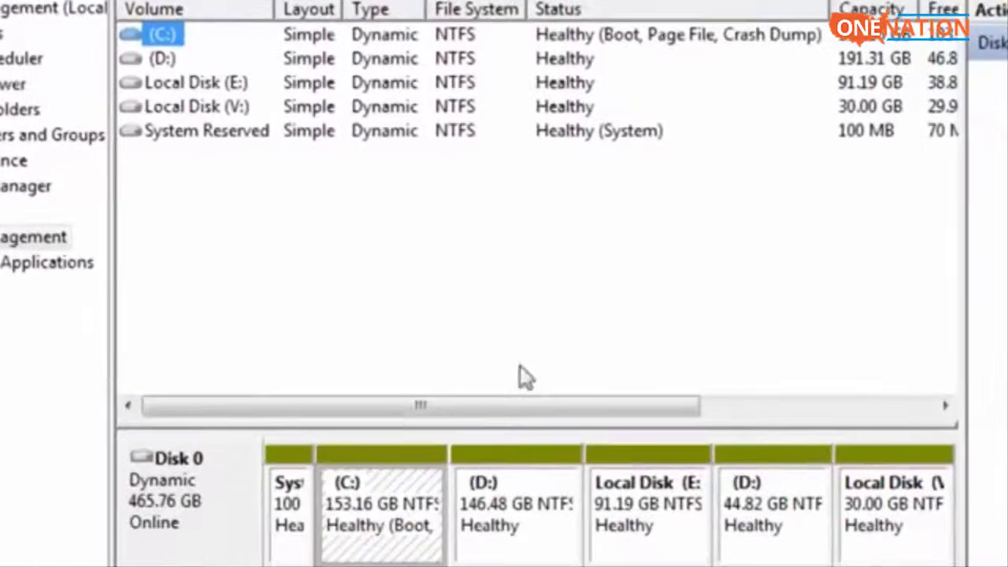
pyautogui.moveTo(968, 247); pyautogui.dragTo(992, 243)
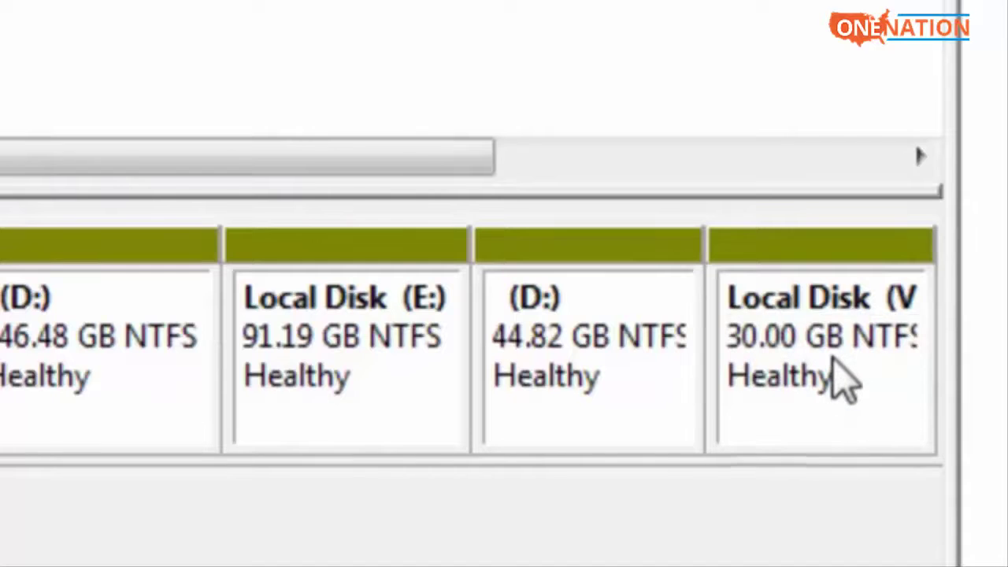
# Step: Start shrinking the Local Disk (V:) volume and move the Shrink dialog clear of the volume list
pyautogui.click(839, 381)
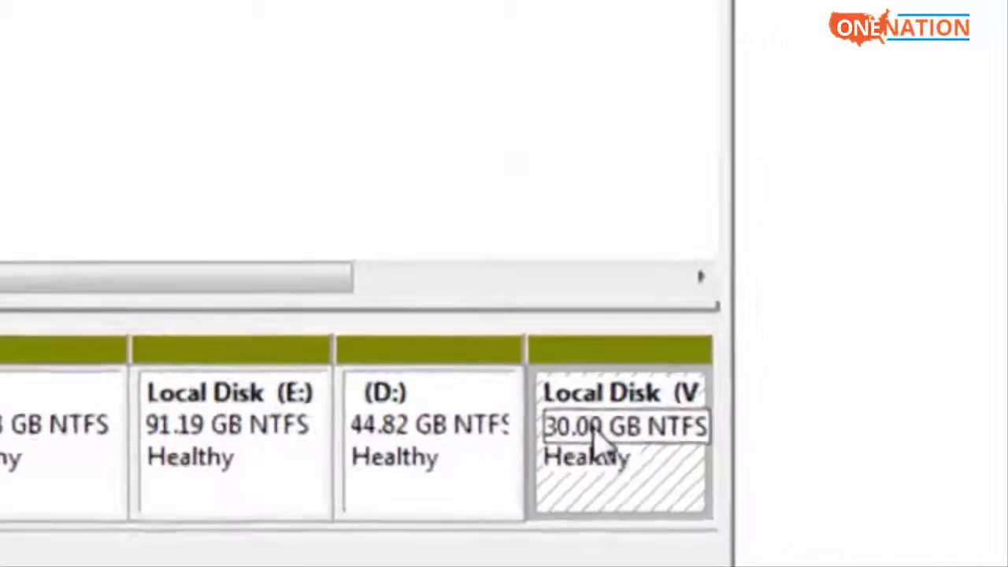
pyautogui.rightClick(596, 443)
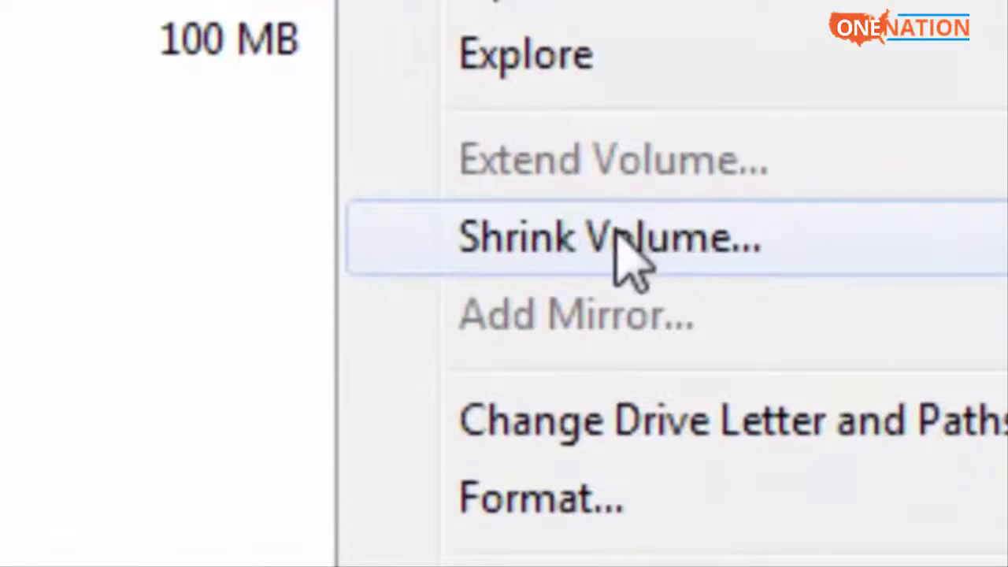
pyautogui.click(619, 243)
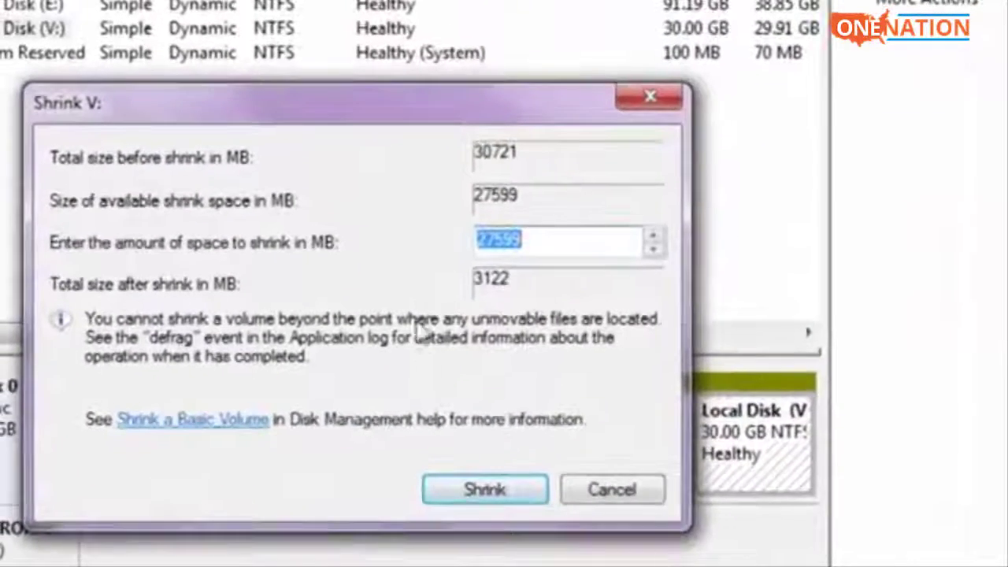
pyautogui.moveTo(450, 115); pyautogui.dragTo(522, 89)
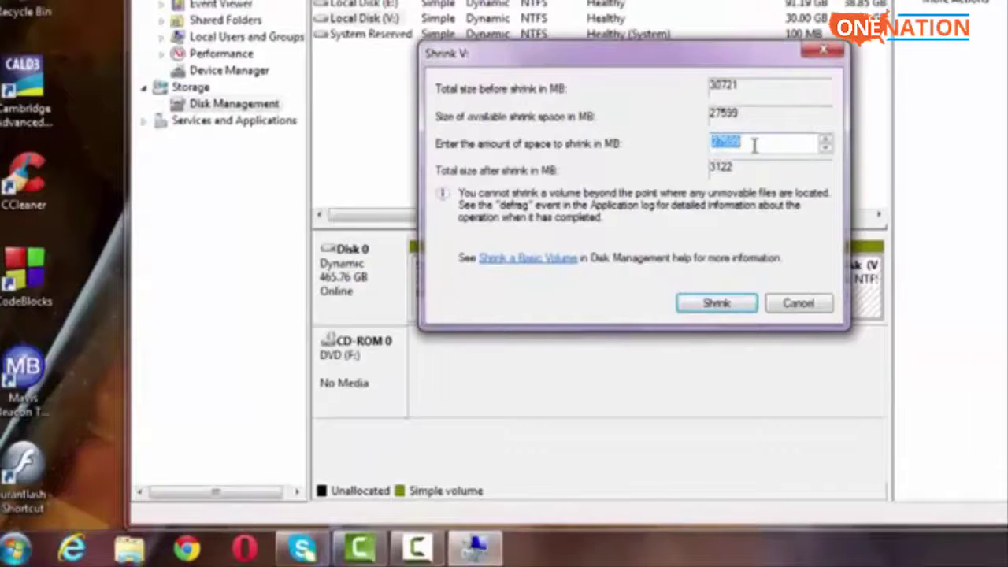
# Step: Find and open Calculator, and place its window beside the Shrink dialog
pyautogui.click(15, 549)
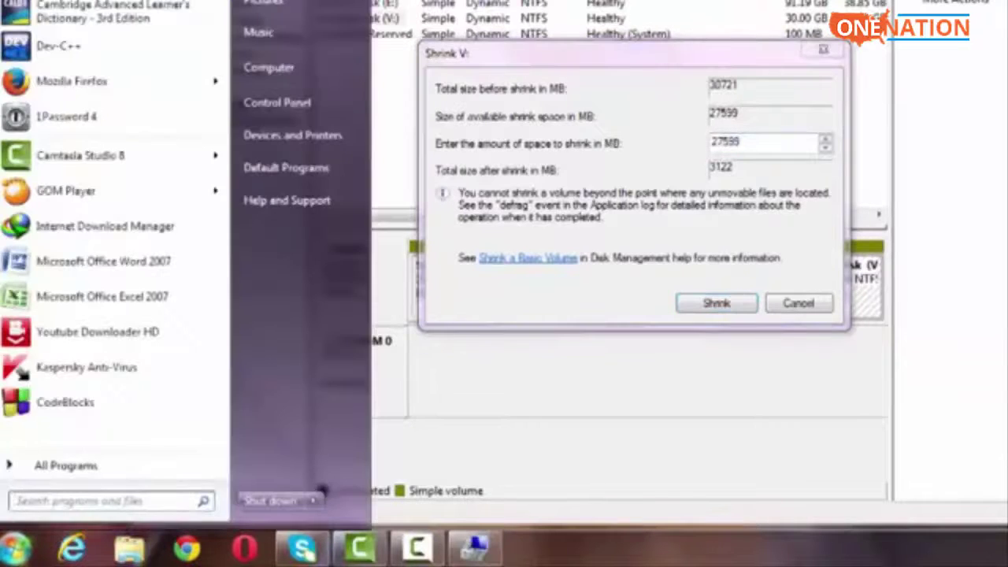
pyautogui.write('cal')
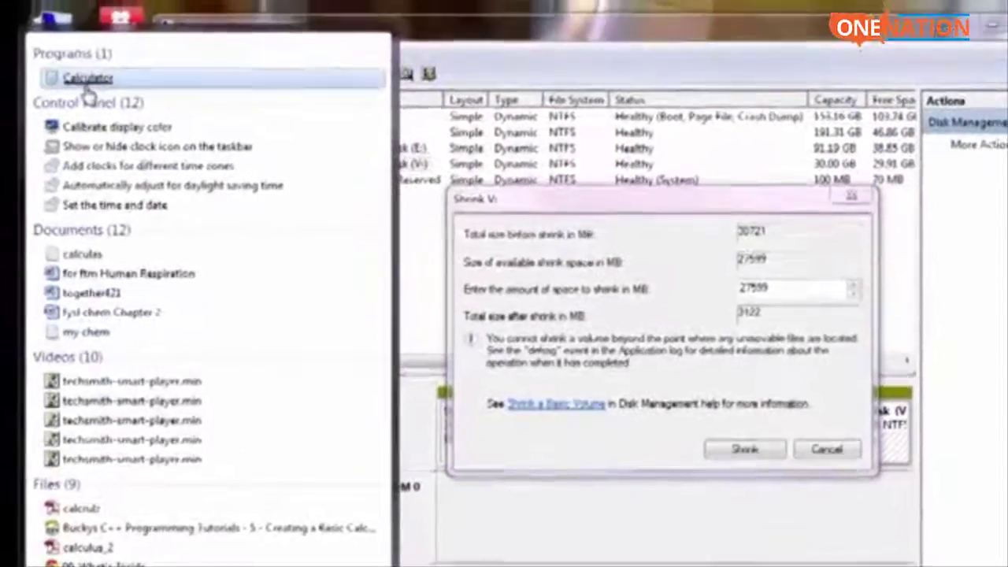
pyautogui.click(74, 9)
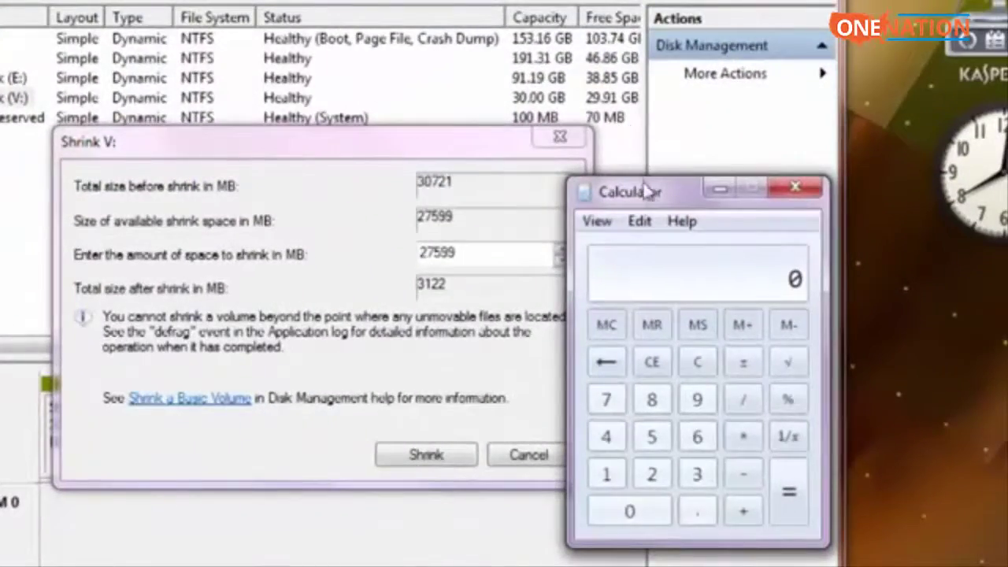
pyautogui.moveTo(652, 192); pyautogui.dragTo(683, 139)
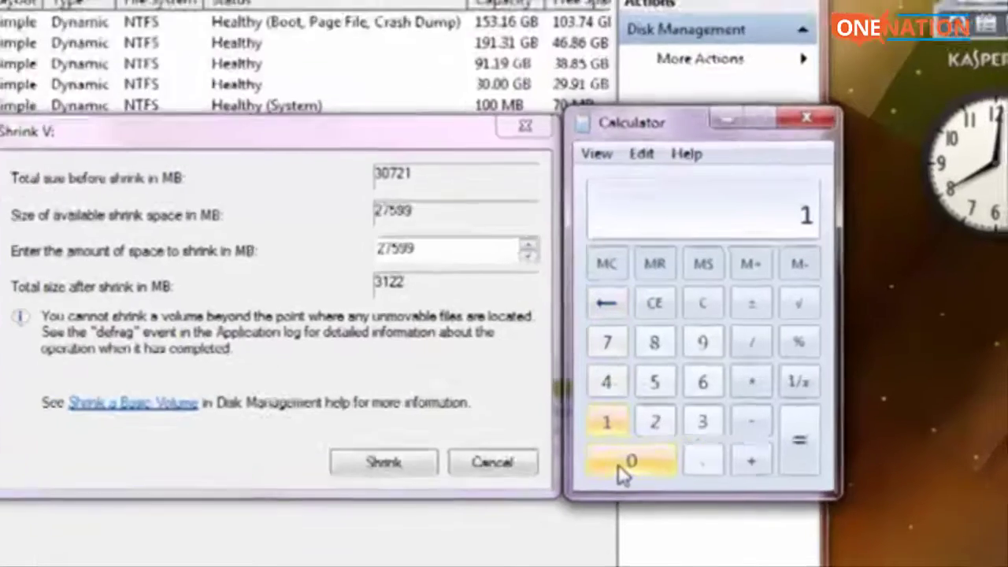
# Step: Multiply 10 by 1024 in Calculator to convert 10 GB to megabytes
pyautogui.click(656, 454)
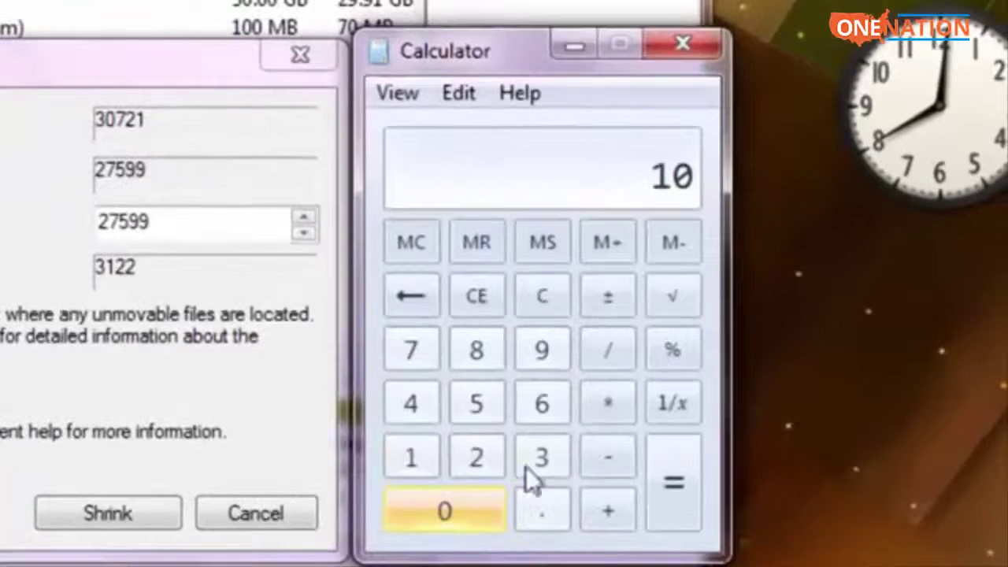
pyautogui.click(614, 405)
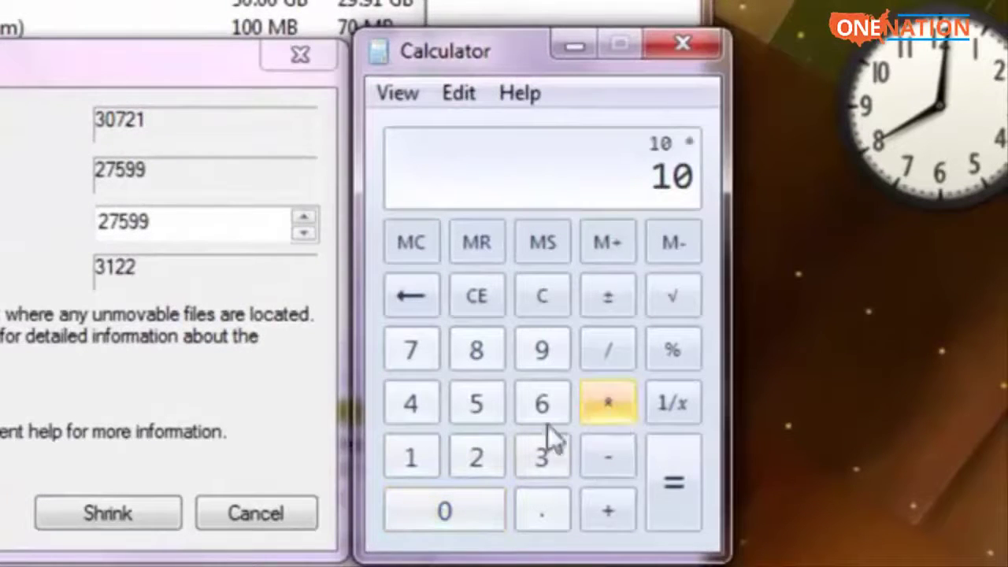
pyautogui.click(415, 459)
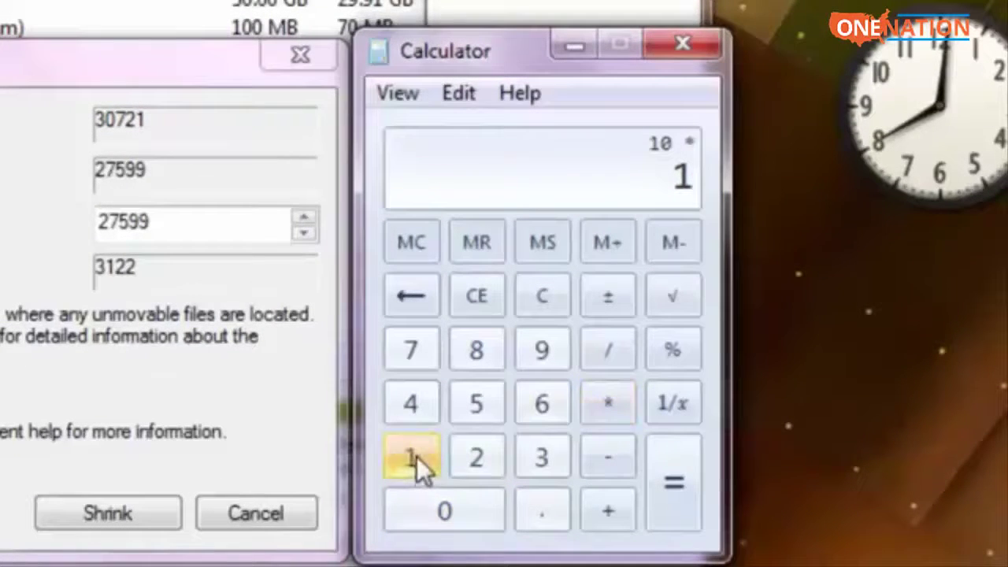
pyautogui.click(445, 510)
pyautogui.click(480, 458)
pyautogui.click(432, 406)
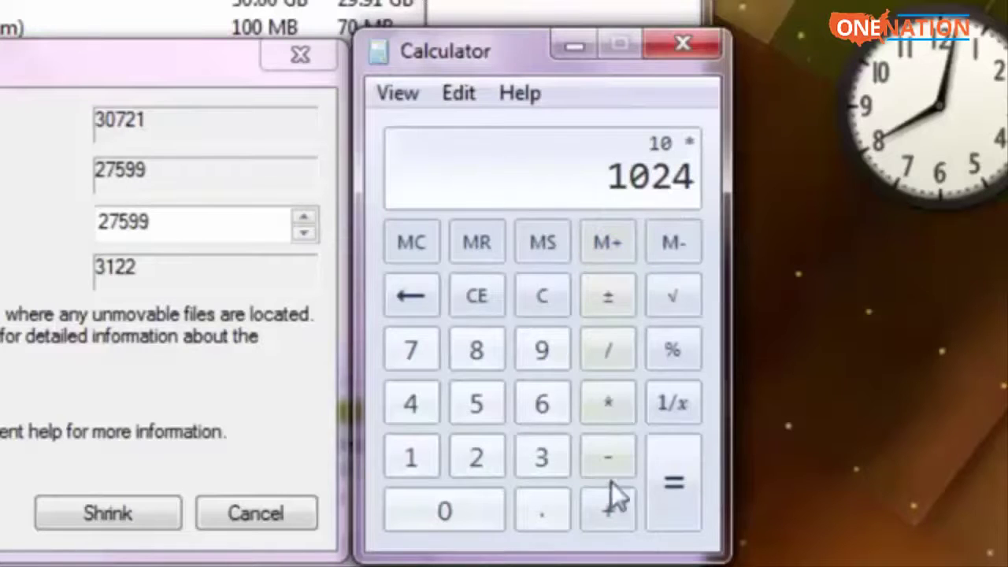
pyautogui.click(671, 484)
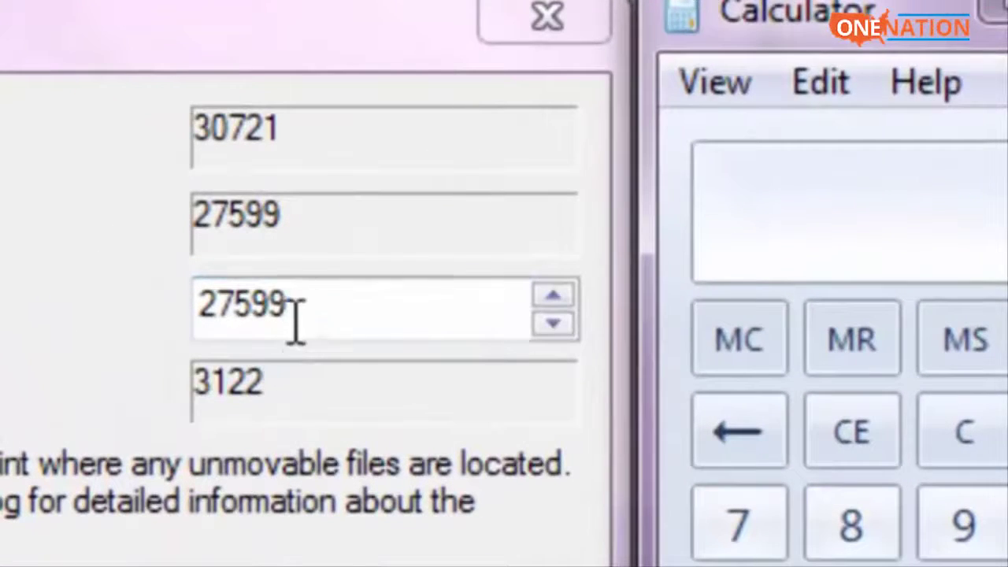
# Step: Set the amount of space to shrink to 10240 MB, minimize Calculator, and shrink volume V:
pyautogui.moveTo(295, 318); pyautogui.dragTo(211, 311)
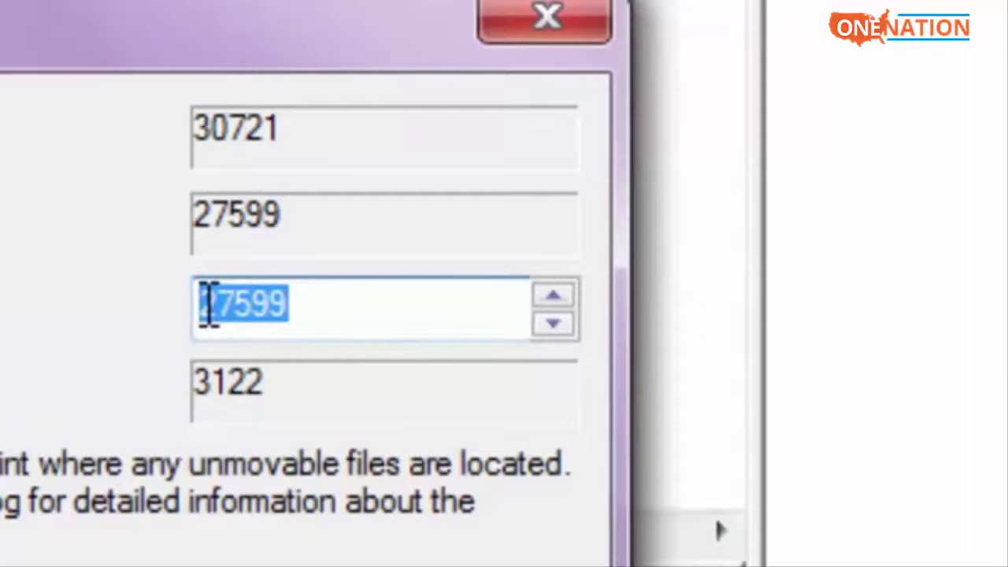
pyautogui.press('BackSpace')
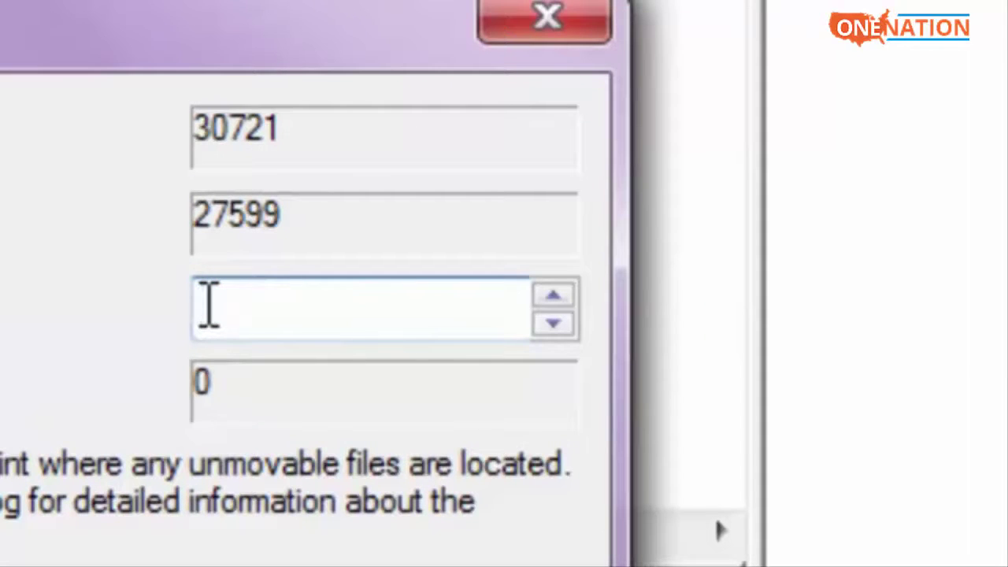
pyautogui.write('10240')
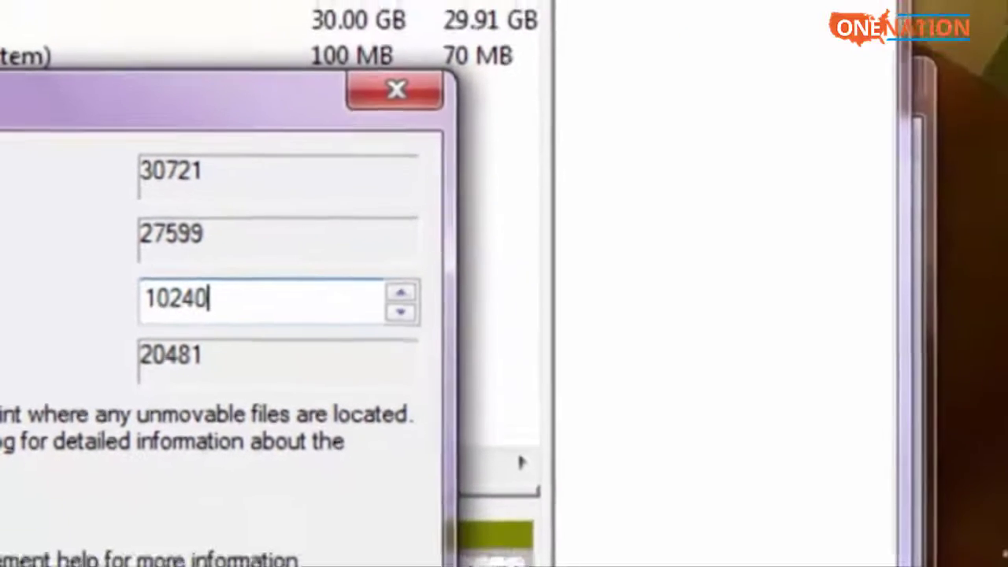
pyautogui.hotkey('alt', 'Tab')
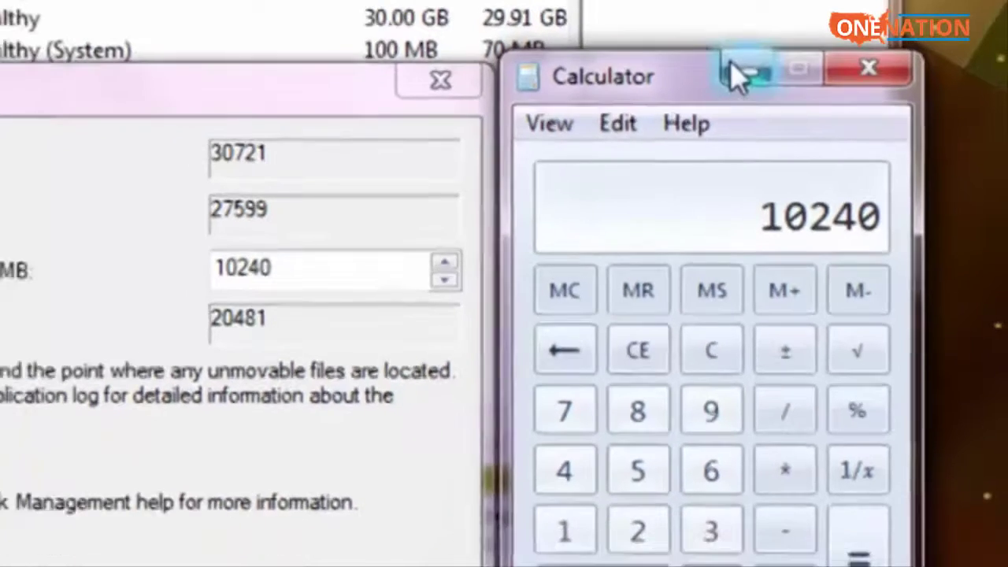
pyautogui.click(729, 81)
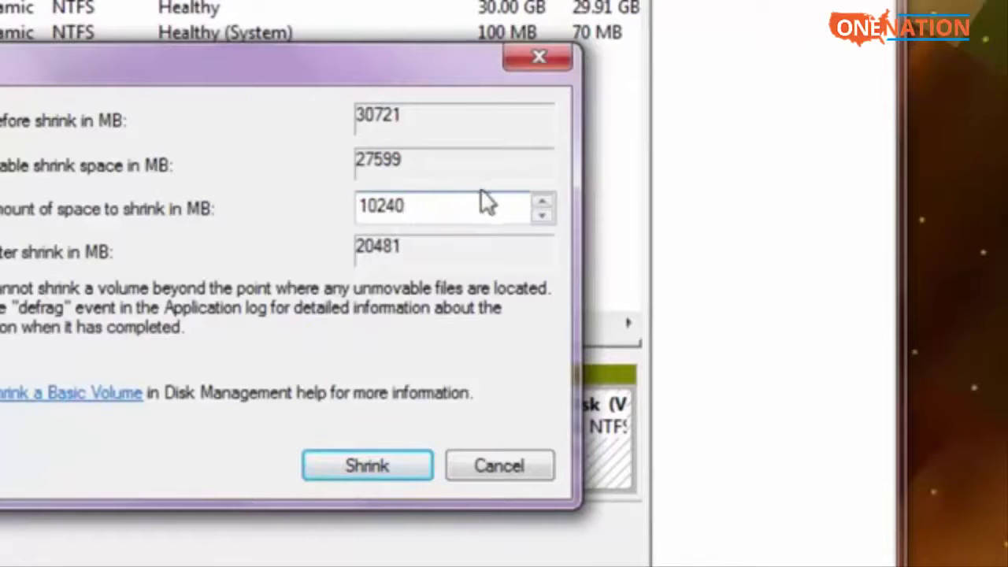
pyautogui.click(382, 472)
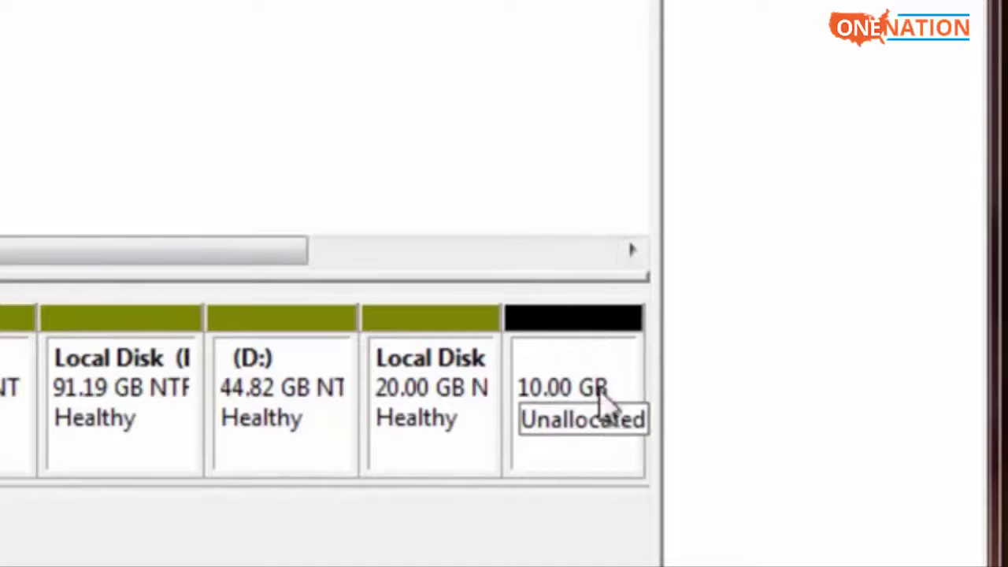
# Step: Start creating a new simple volume in the 10 GB unallocated space of Disk 0 and accept a size of 10240 MB
pyautogui.click(576, 420)
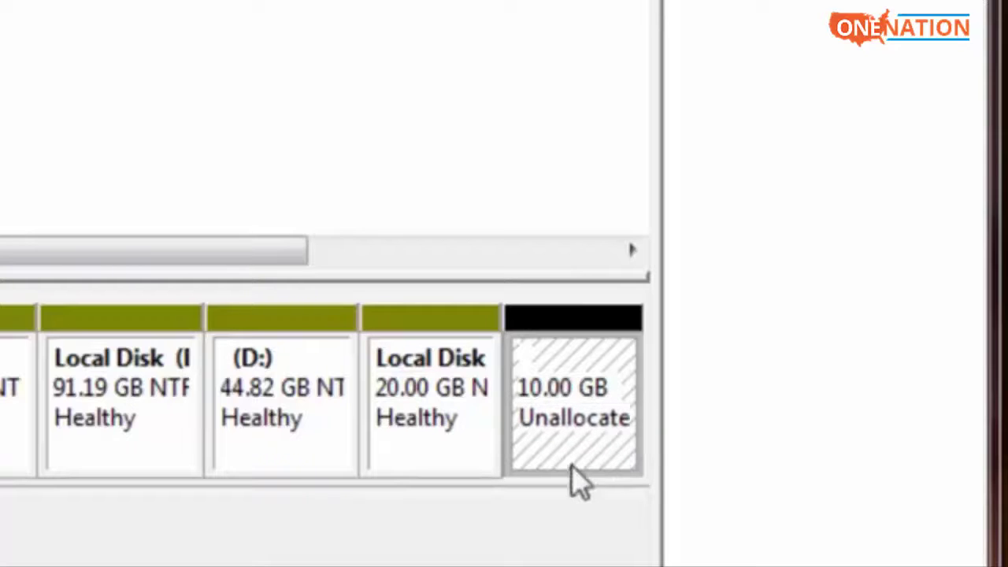
pyautogui.rightClick(581, 393)
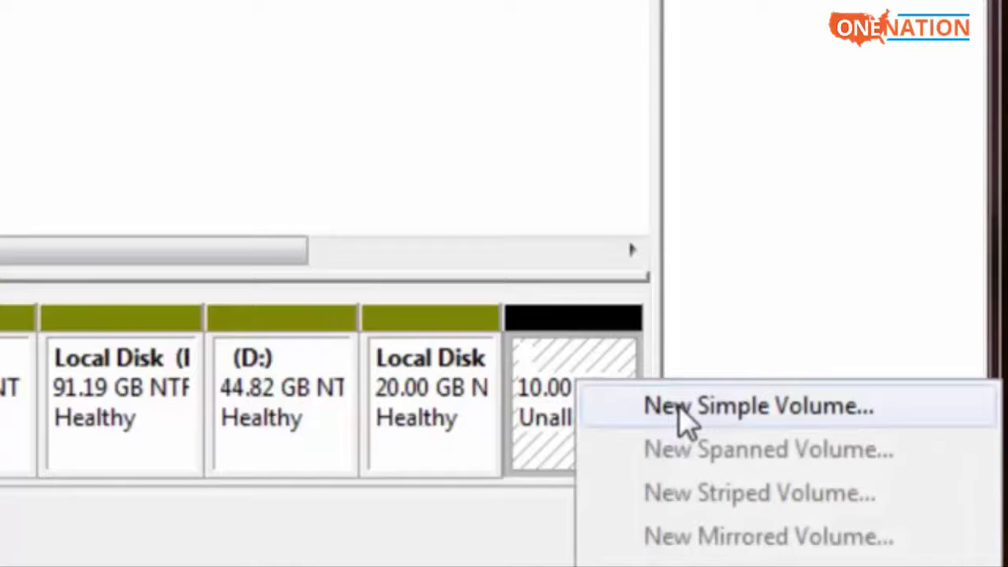
pyautogui.click(785, 428)
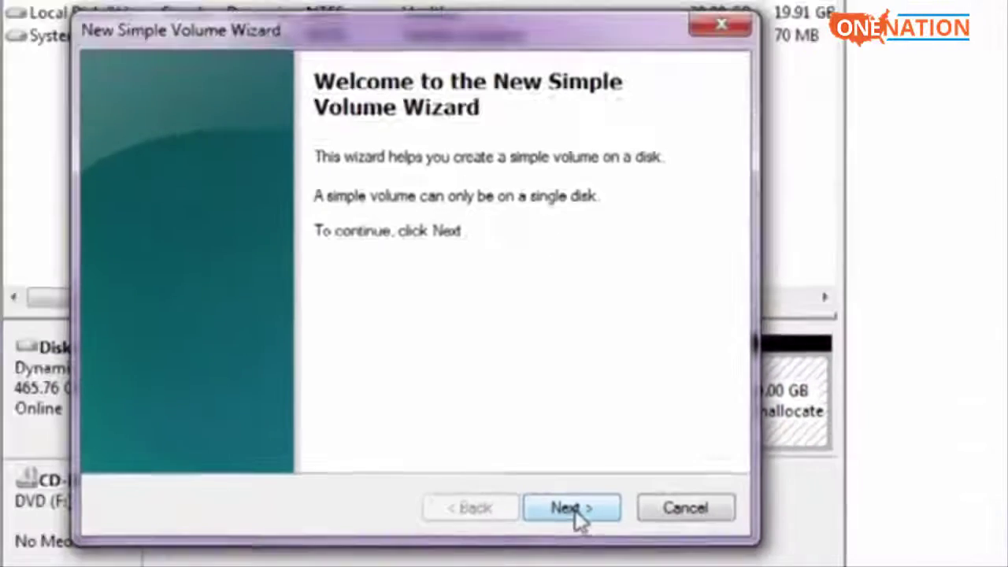
pyautogui.click(692, 431)
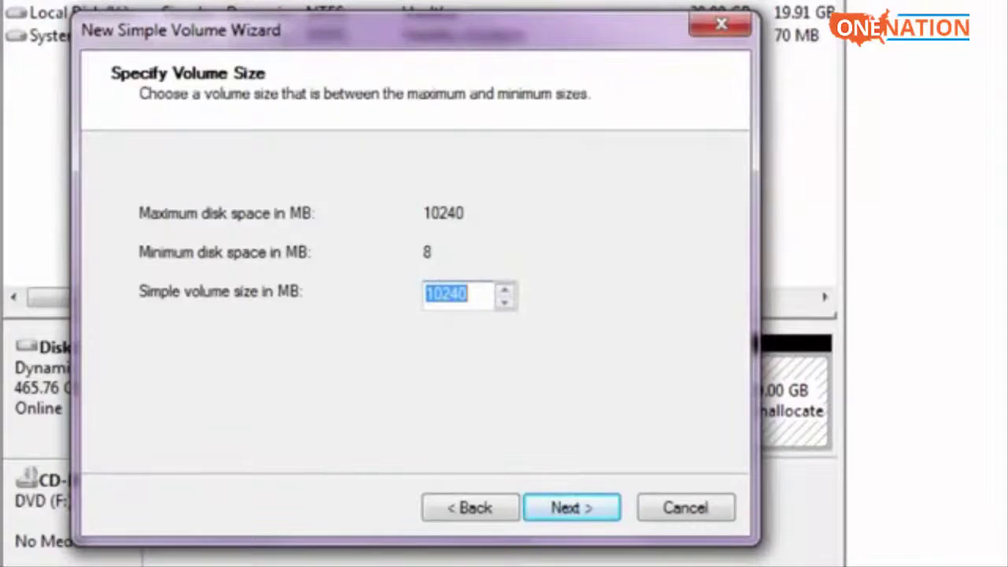
pyautogui.click(599, 510)
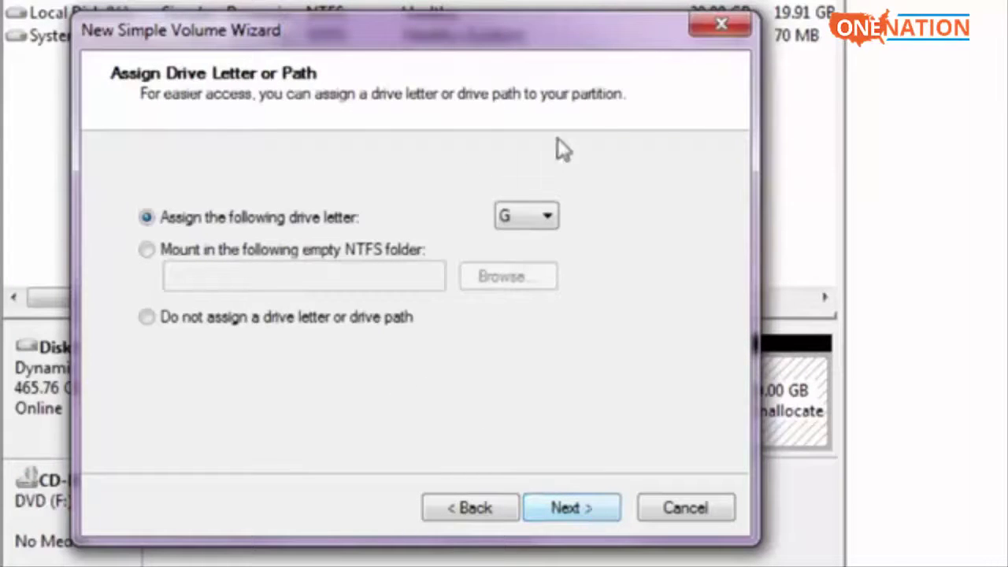
# Step: Reposition the wizard to make room for the drive letter choices and assign drive letter W to the new volume
pyautogui.click(551, 216)
pyautogui.click(551, 216)
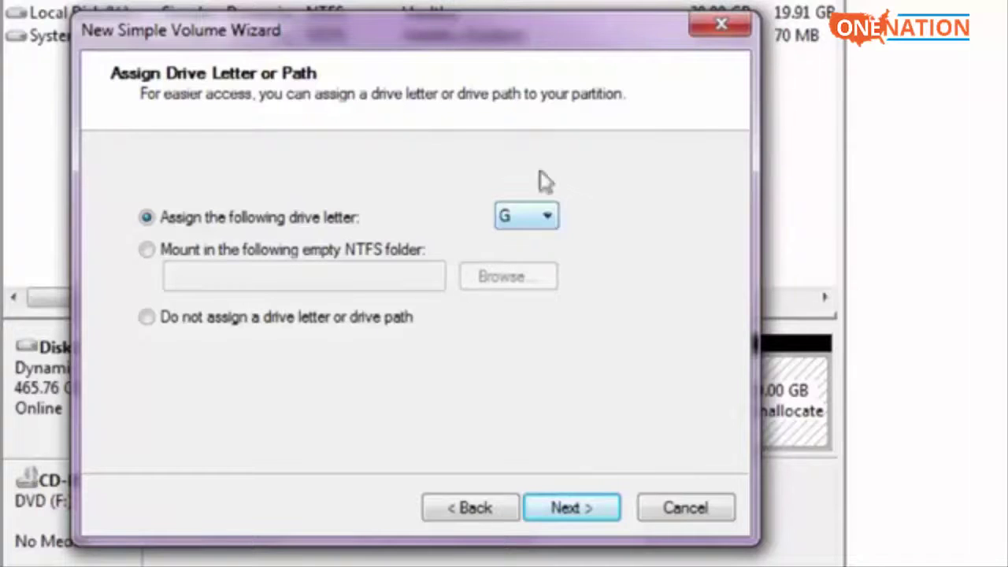
pyautogui.moveTo(573, 29); pyautogui.dragTo(567, 0)
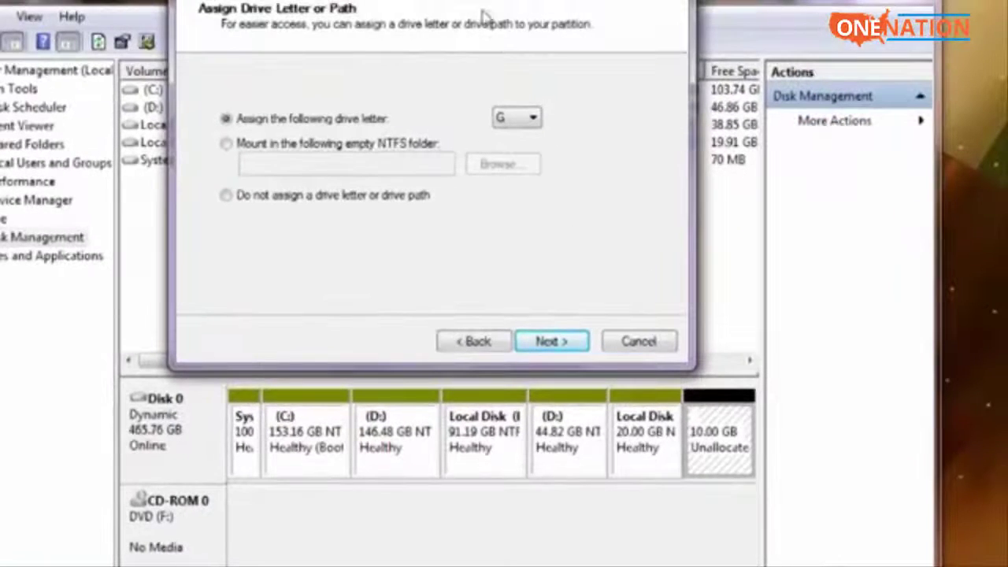
pyautogui.moveTo(483, 0); pyautogui.dragTo(485, 29)
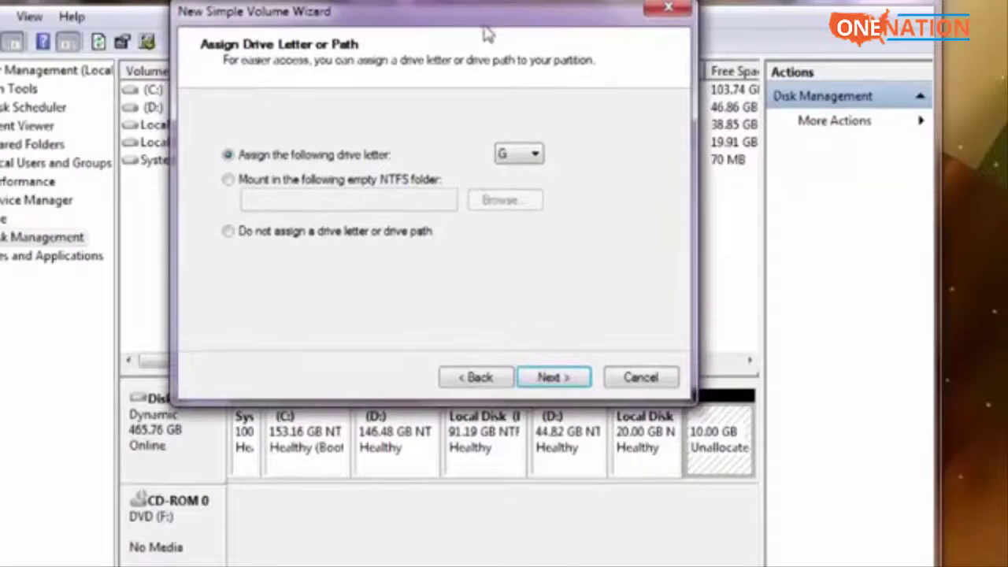
pyautogui.click(533, 154)
pyautogui.click(533, 153)
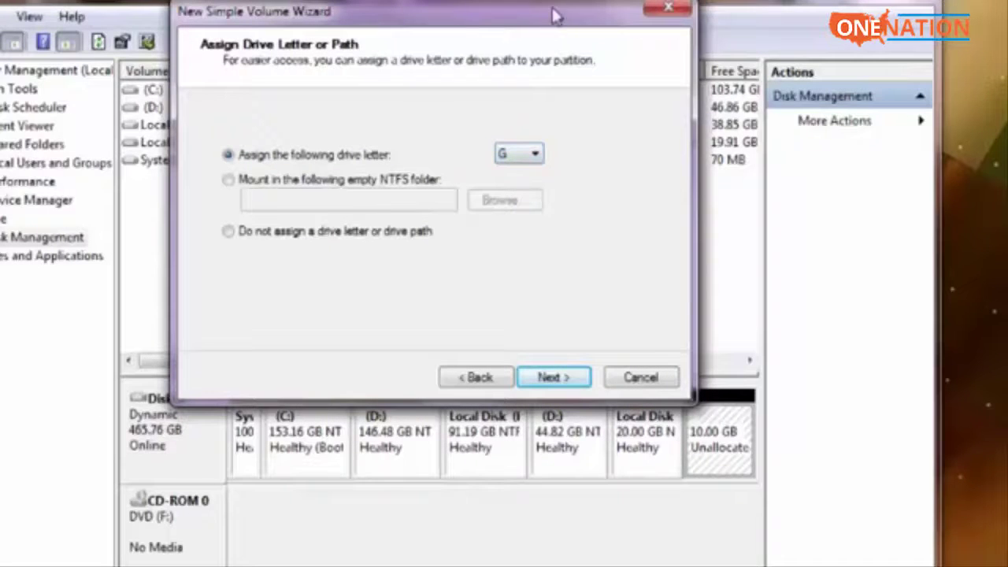
pyautogui.moveTo(555, 19); pyautogui.dragTo(558, 0)
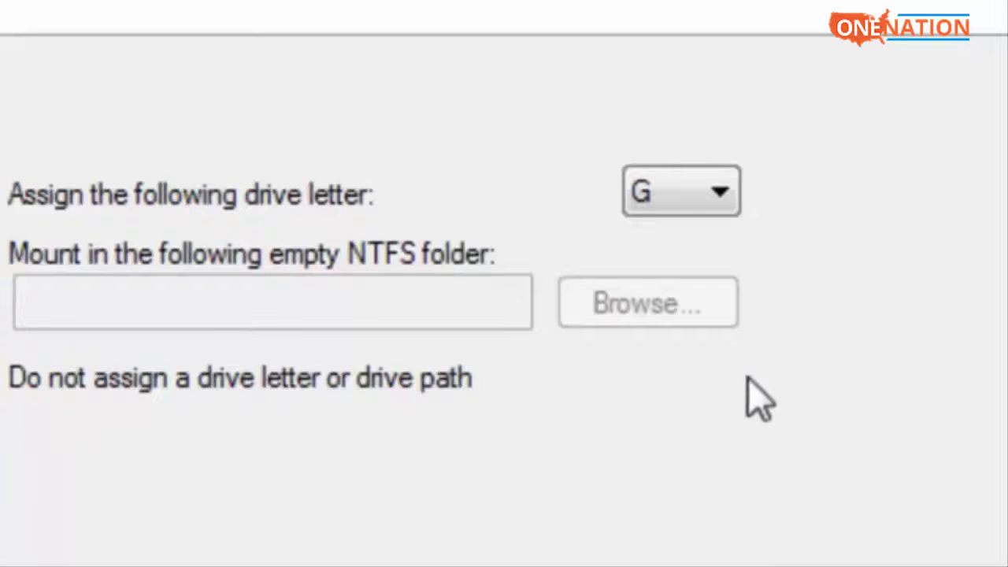
pyautogui.click(723, 189)
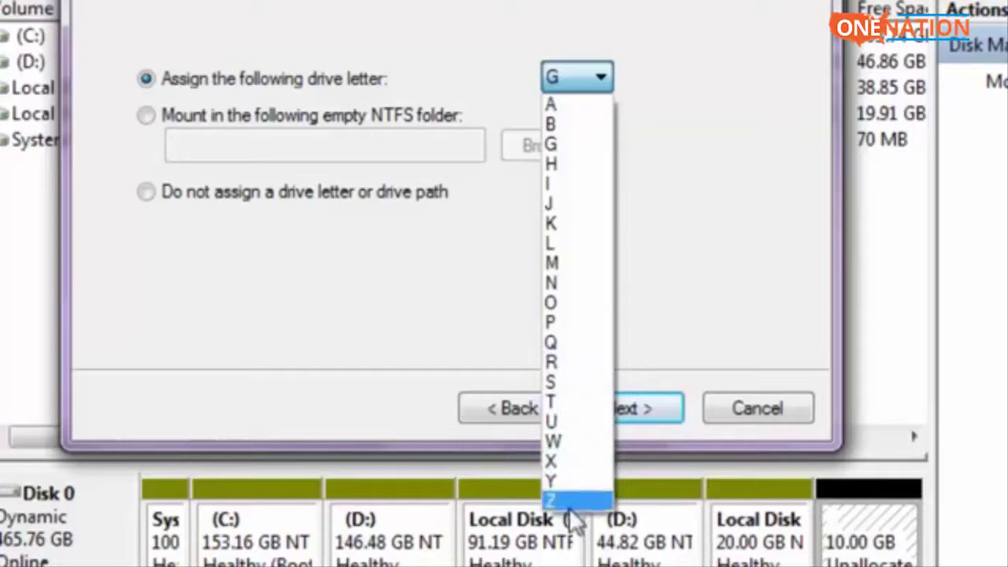
pyautogui.click(566, 443)
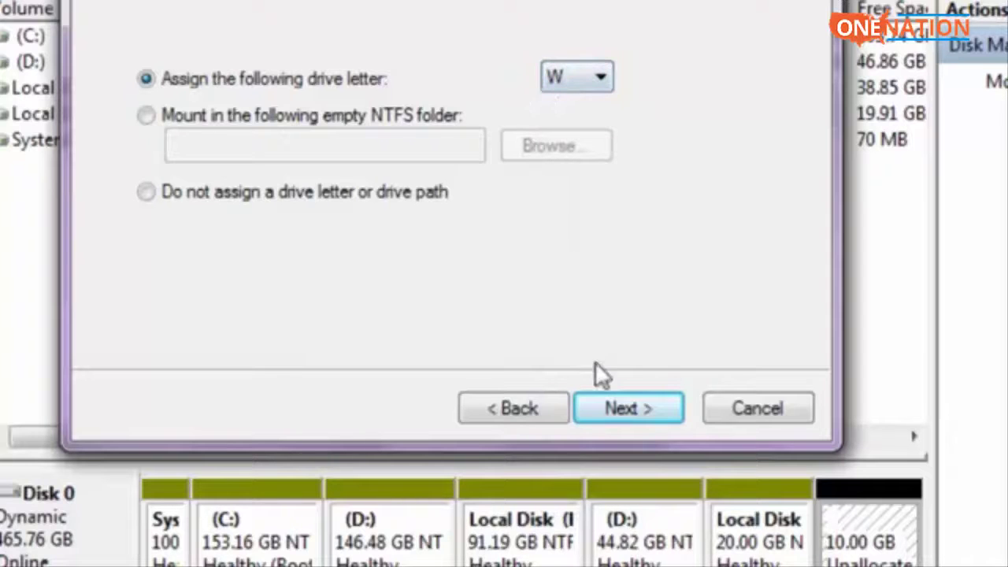
pyautogui.click(628, 408)
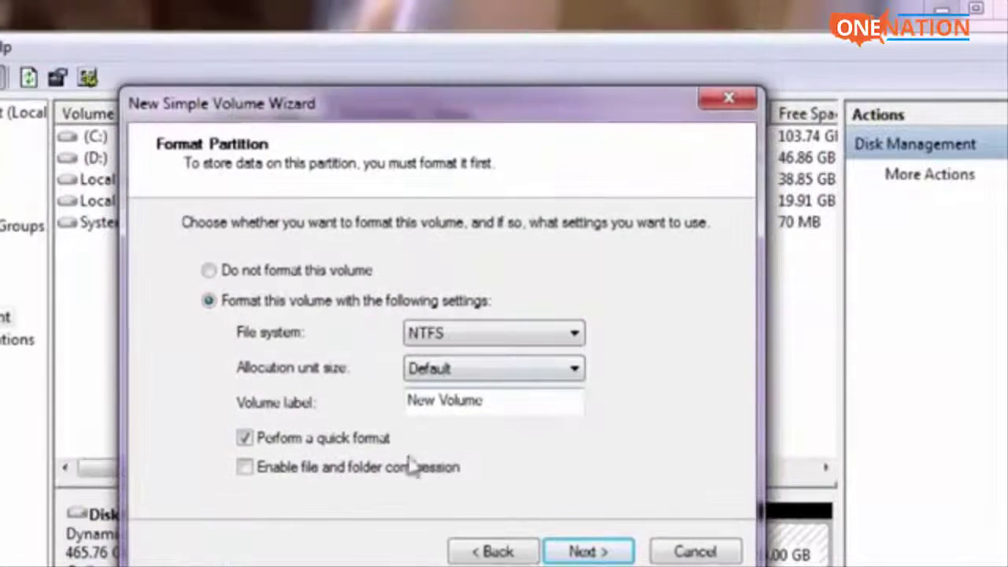
# Step: Set the volume to quick format as NTFS with default allocation unit size and the label New Volume, and complete the wizard
pyautogui.moveTo(493, 401); pyautogui.dragTo(418, 401)
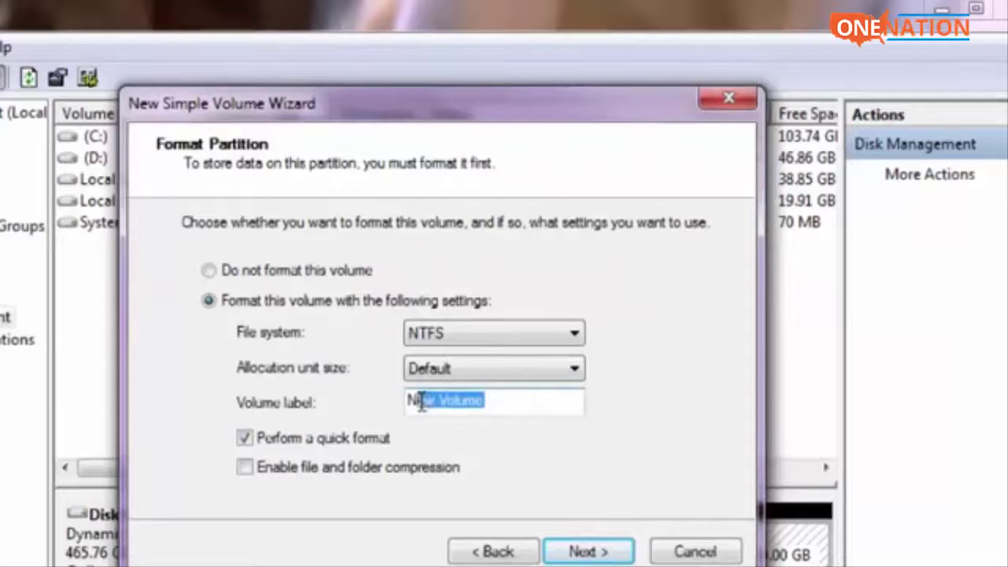
pyautogui.click(418, 400)
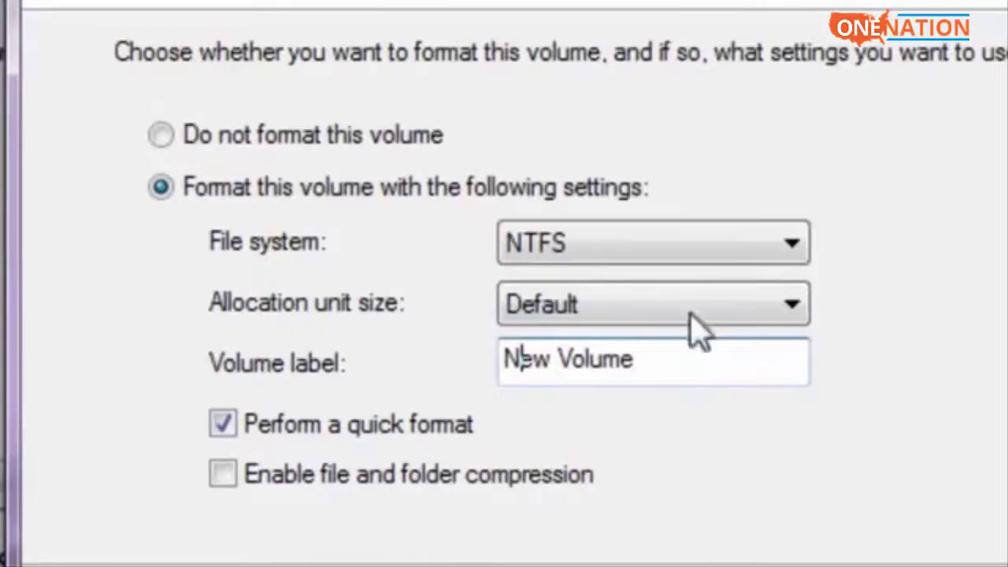
pyautogui.click(589, 254)
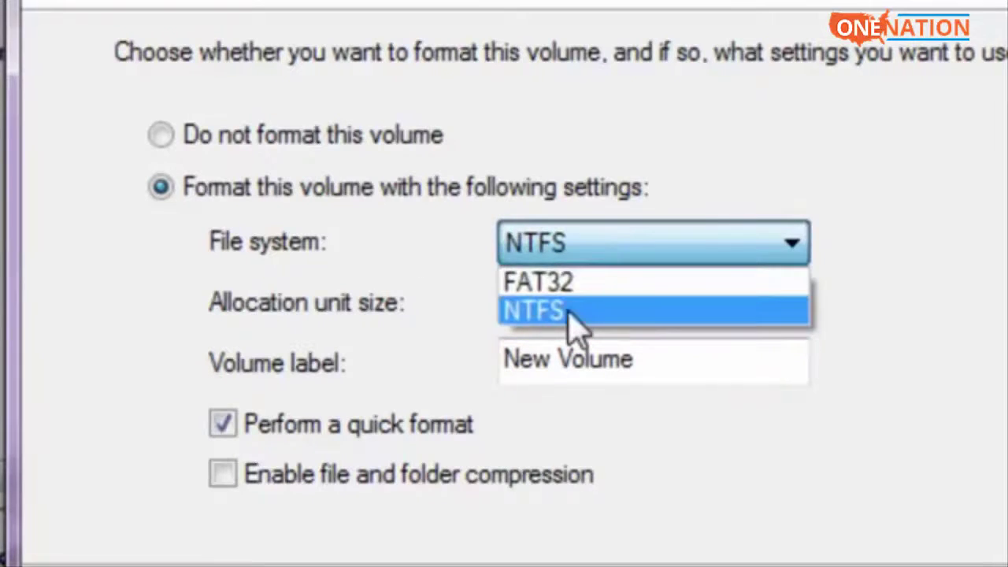
pyautogui.click(568, 313)
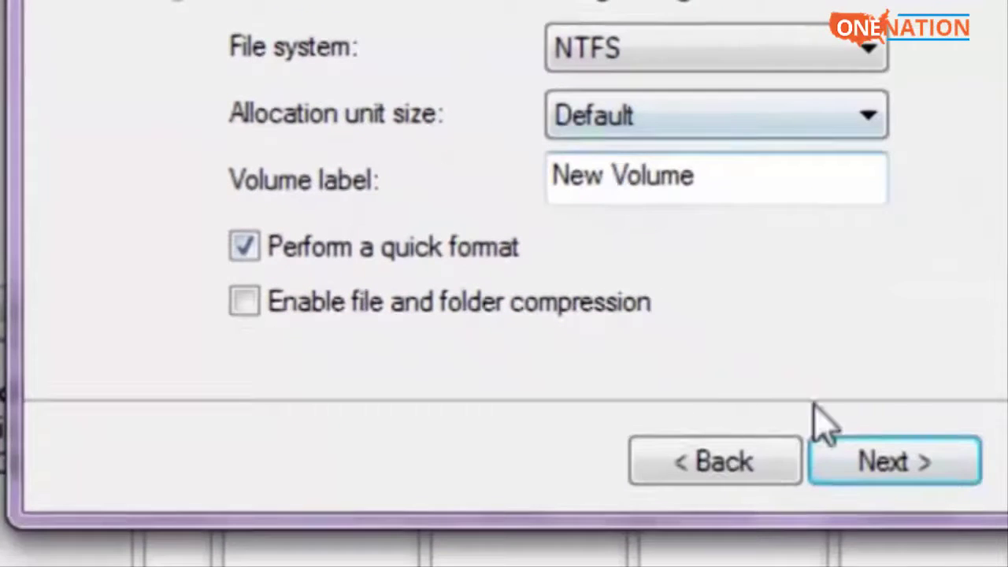
pyautogui.click(913, 473)
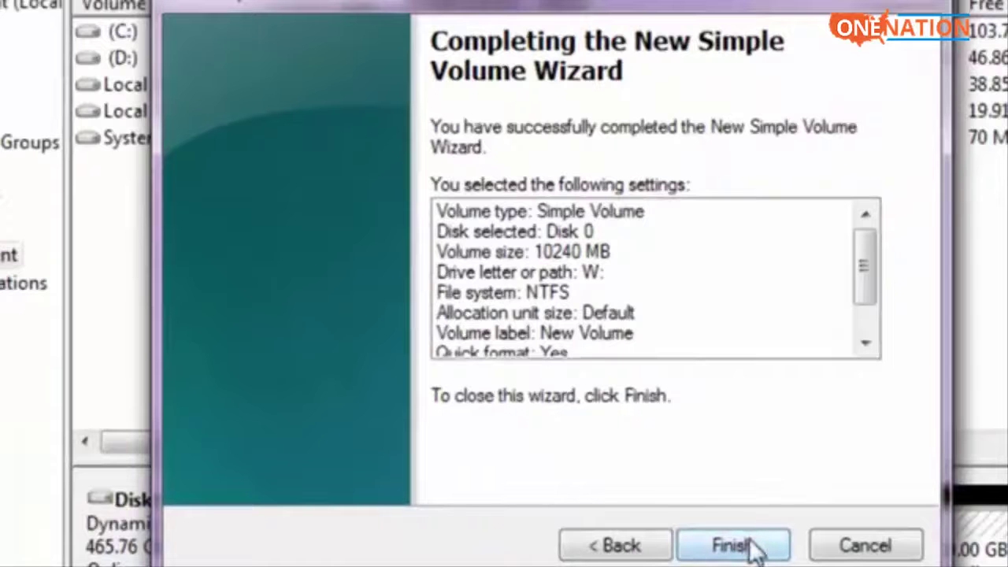
pyautogui.click(732, 546)
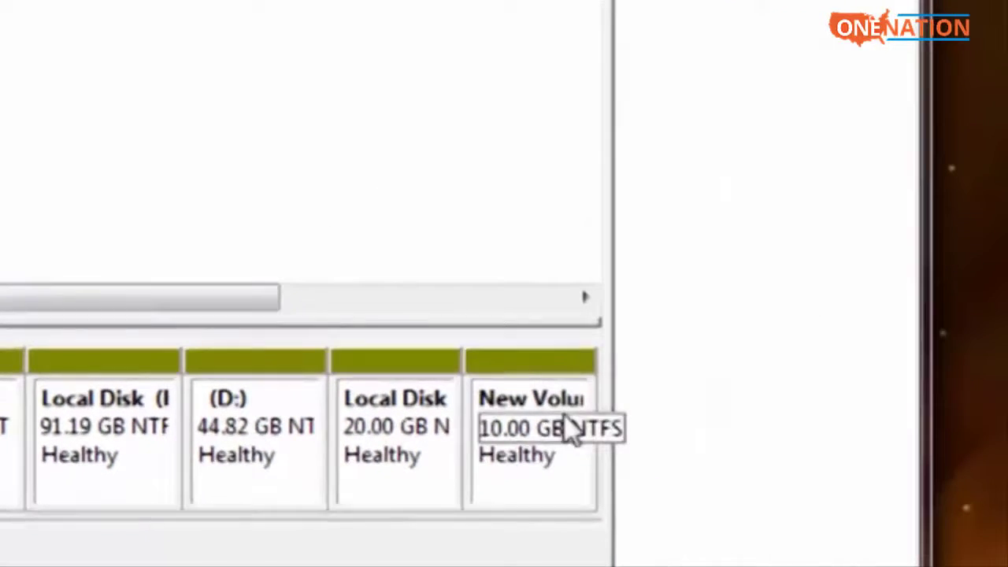
# Step: Format New Volume (W:) again as NTFS with the default allocation unit size, accepting the erasure of its data
pyautogui.click(543, 418)
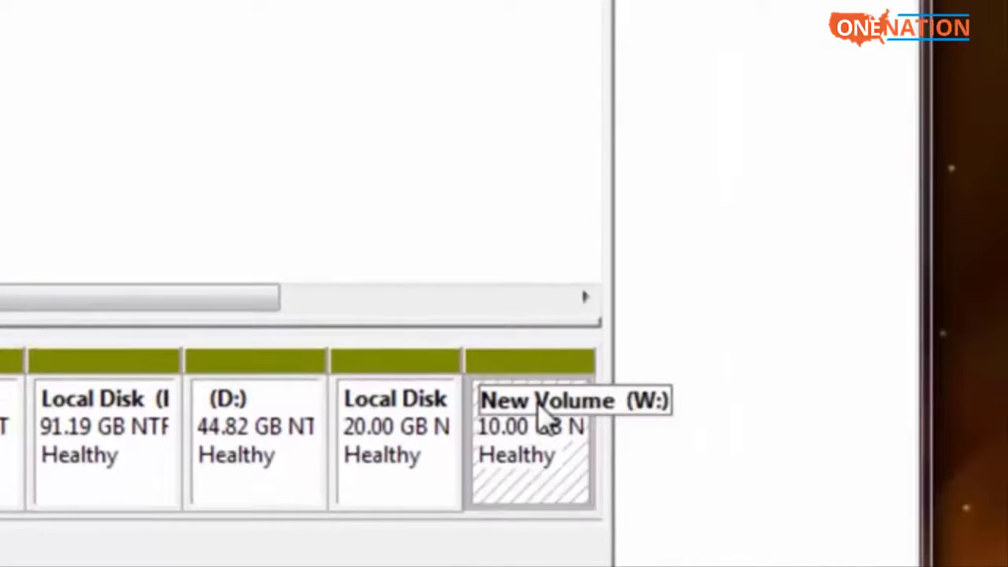
pyautogui.rightClick(544, 422)
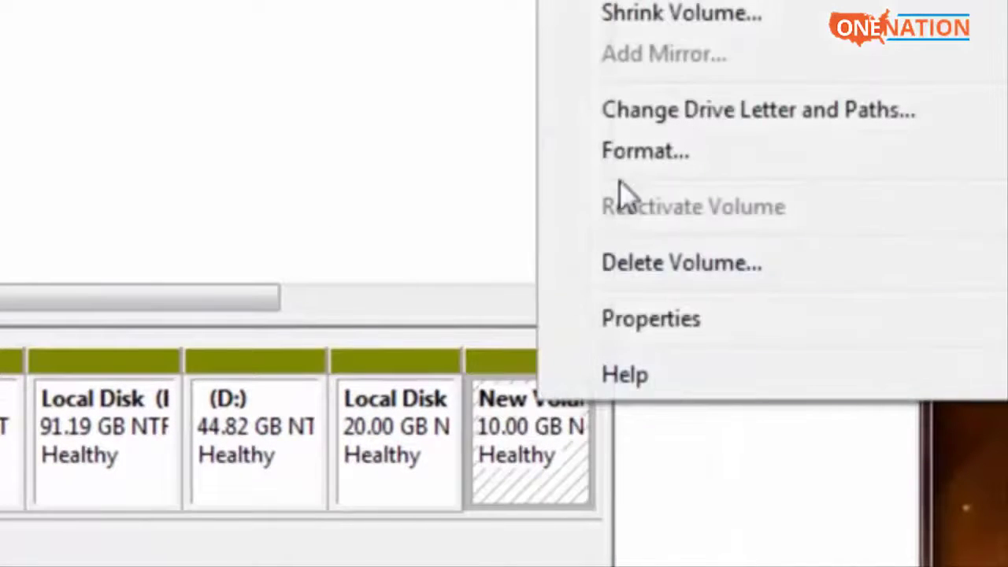
pyautogui.click(649, 150)
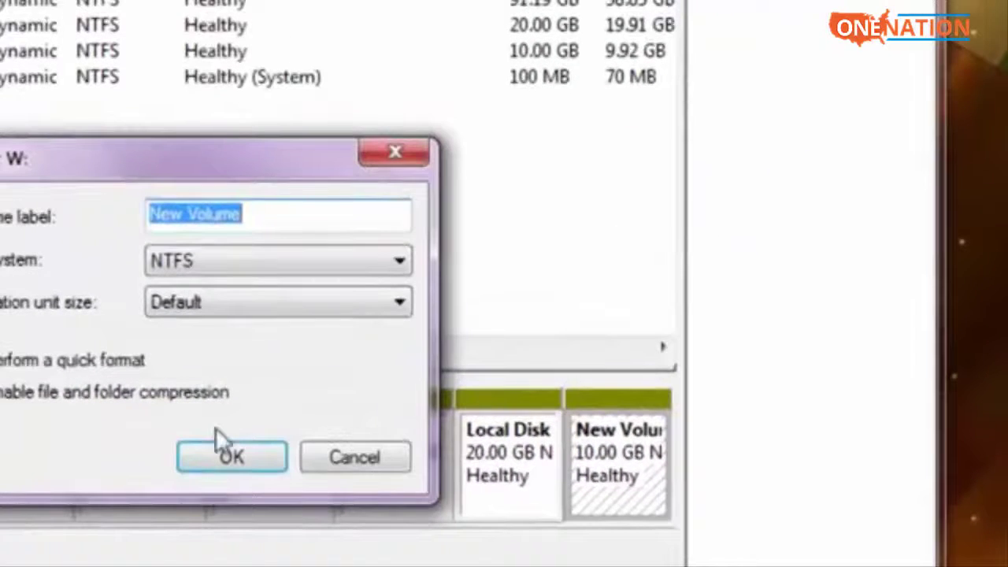
pyautogui.click(240, 460)
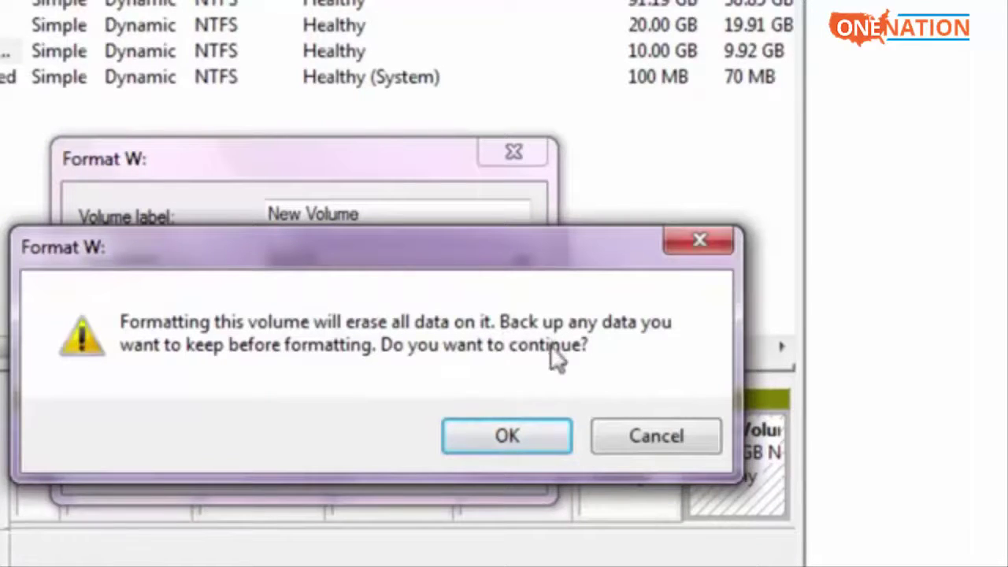
pyautogui.click(507, 435)
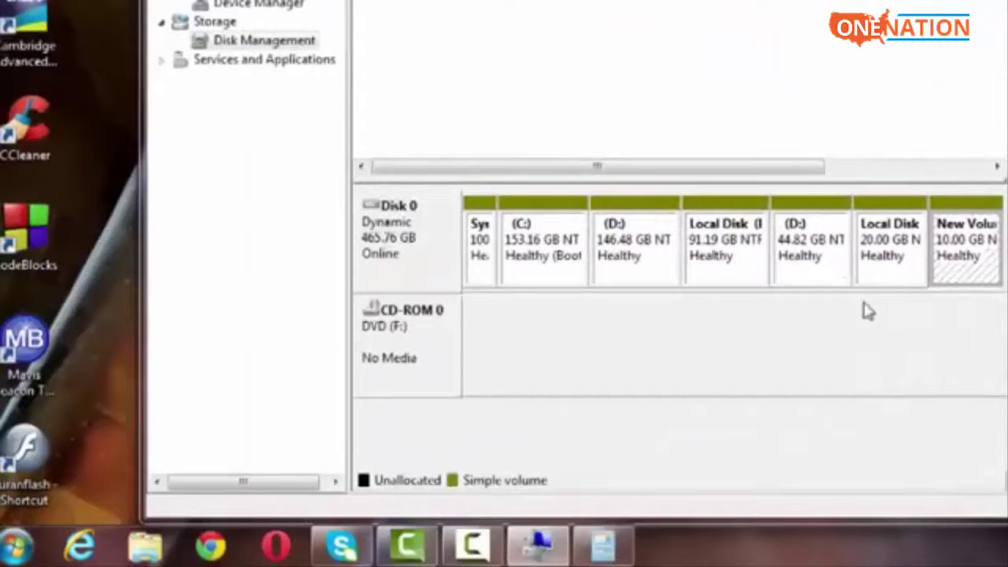
# Step: Check New Volume (W:) among the hard disk drives in Computer, and minimize the Computer and Computer Management windows
pyautogui.click(16, 545)
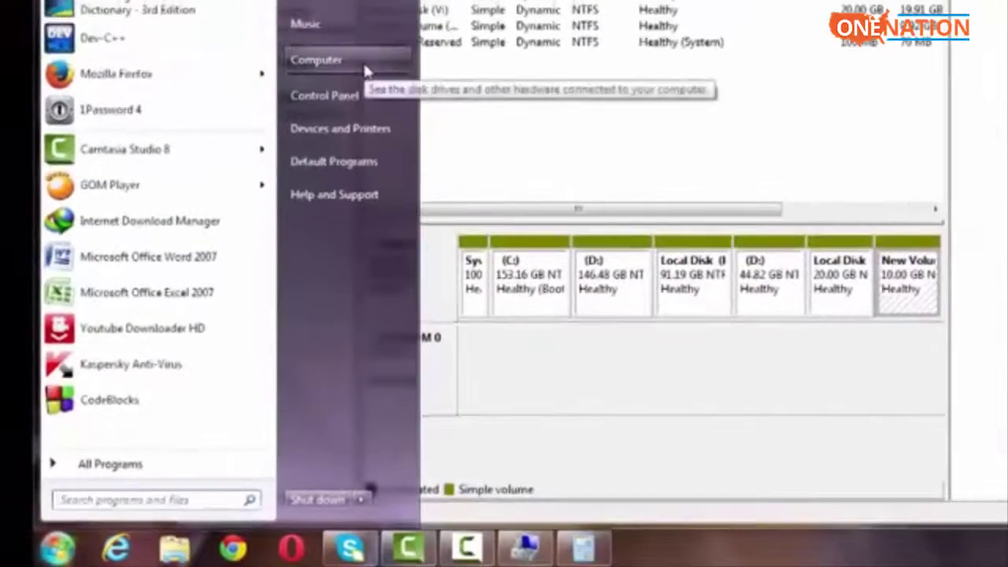
pyautogui.click(364, 65)
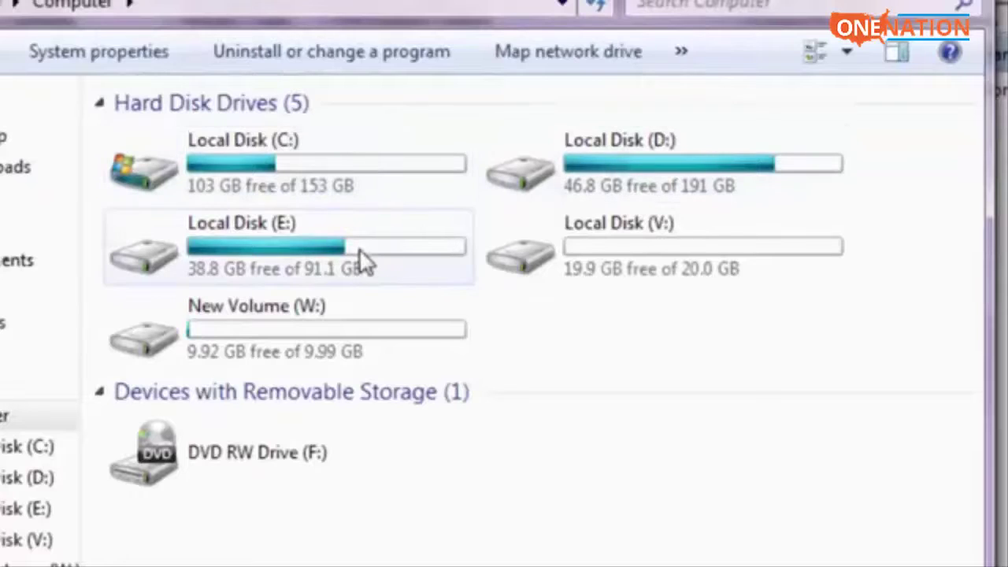
pyautogui.click(354, 354)
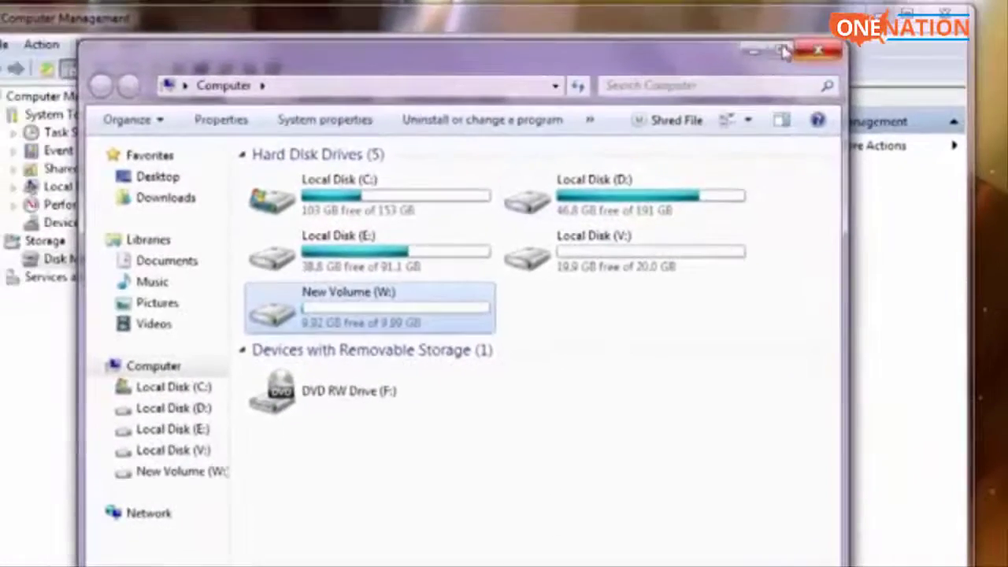
pyautogui.click(681, 85)
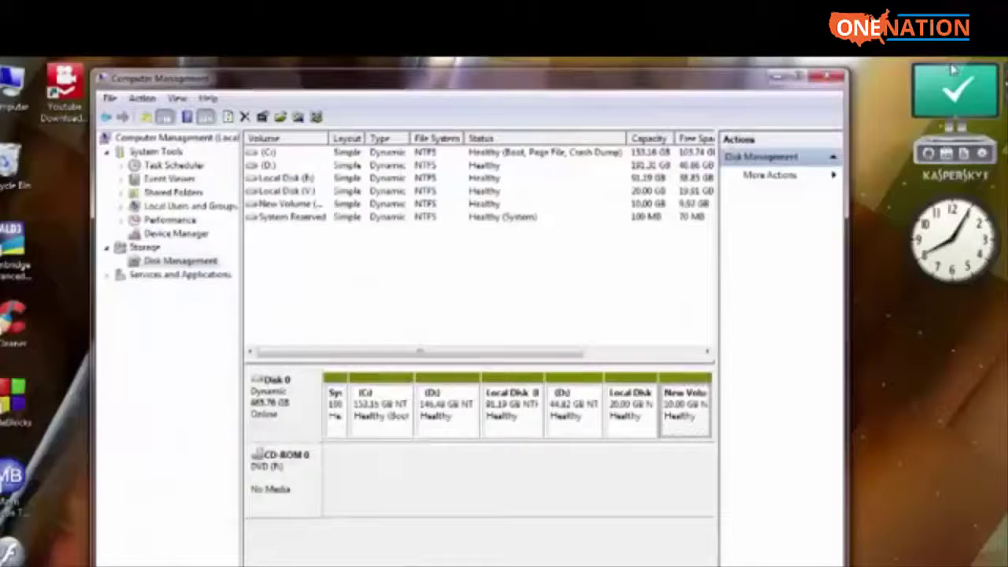
pyautogui.click(778, 76)
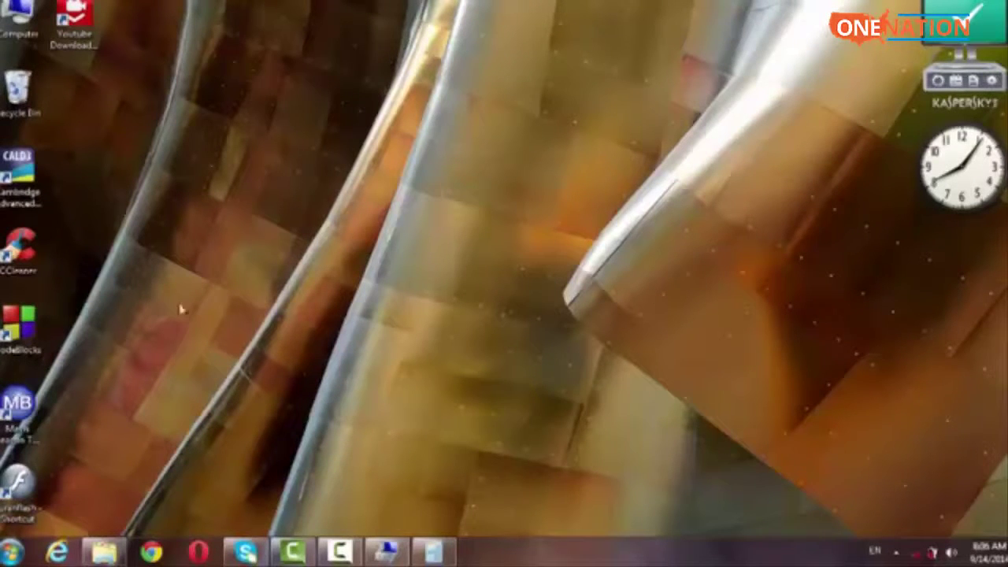
# Step: Bring up Windows Explorer and copy the Hydrangeas image from the Pictures library
pyautogui.press('super+e')
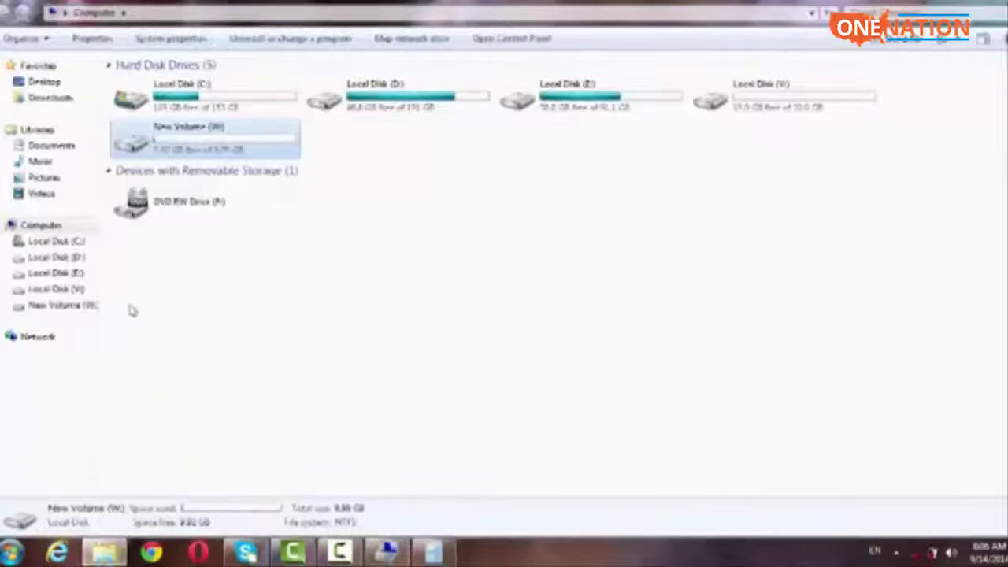
pyautogui.click(57, 180)
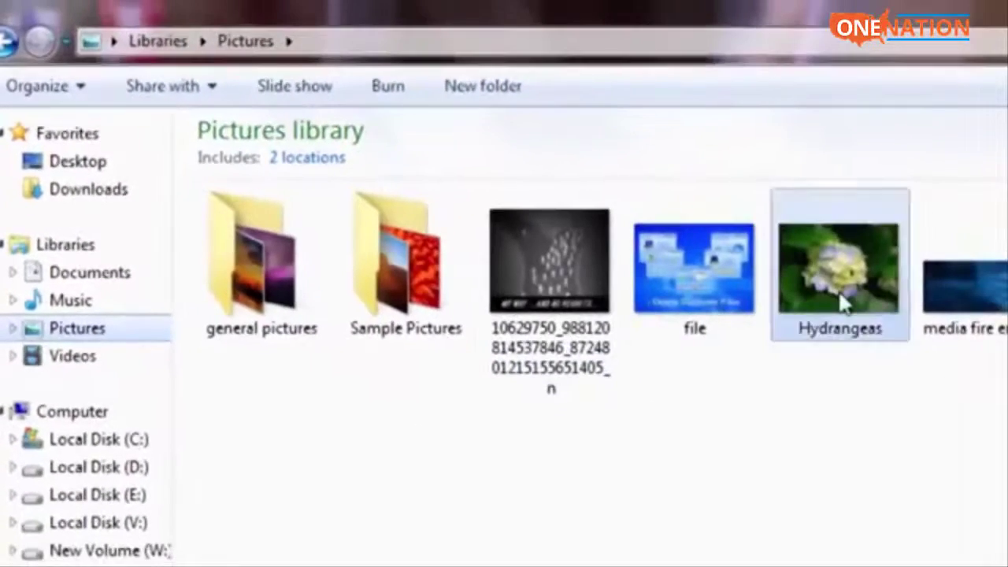
pyautogui.click(842, 303)
pyautogui.rightClick(844, 301)
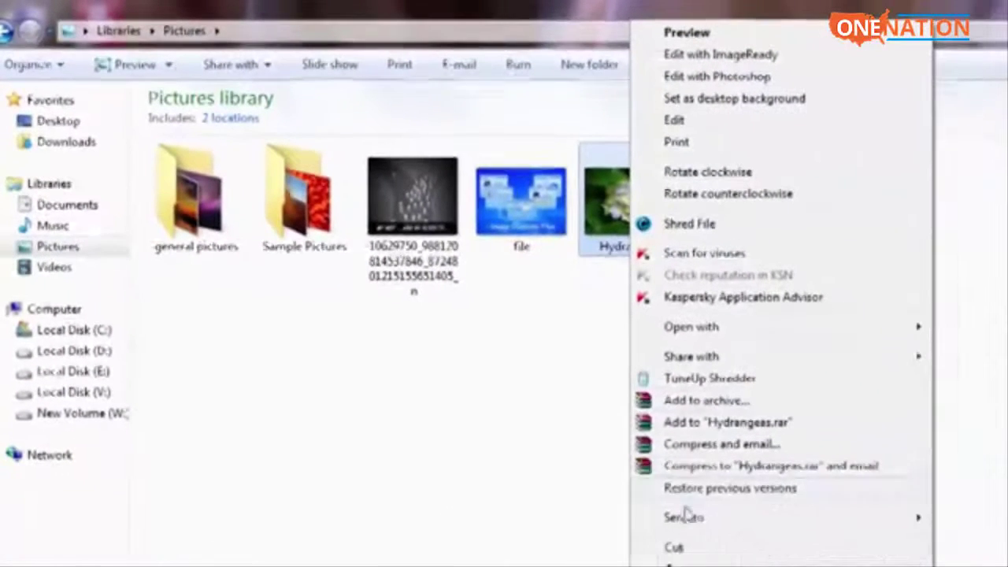
pyautogui.click(679, 565)
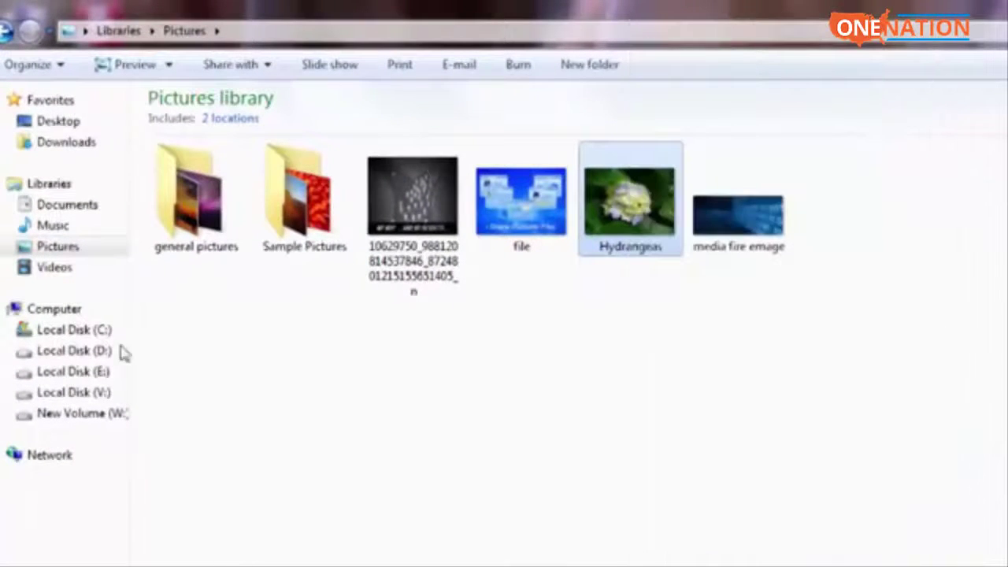
# Step: Paste the copied Hydrangeas image into New Volume (W:)
pyautogui.click(76, 314)
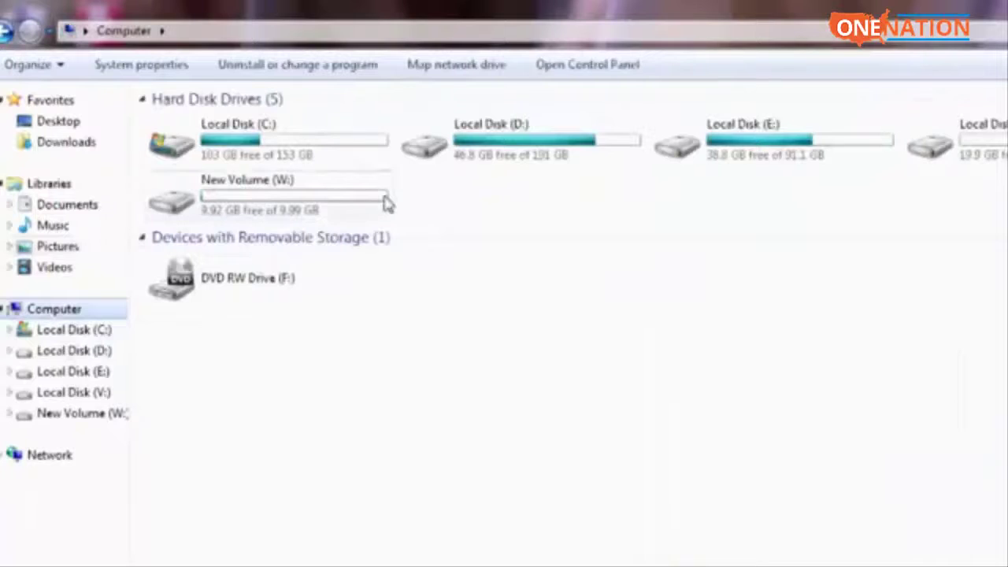
pyautogui.click(335, 197)
pyautogui.doubleClick(335, 197)
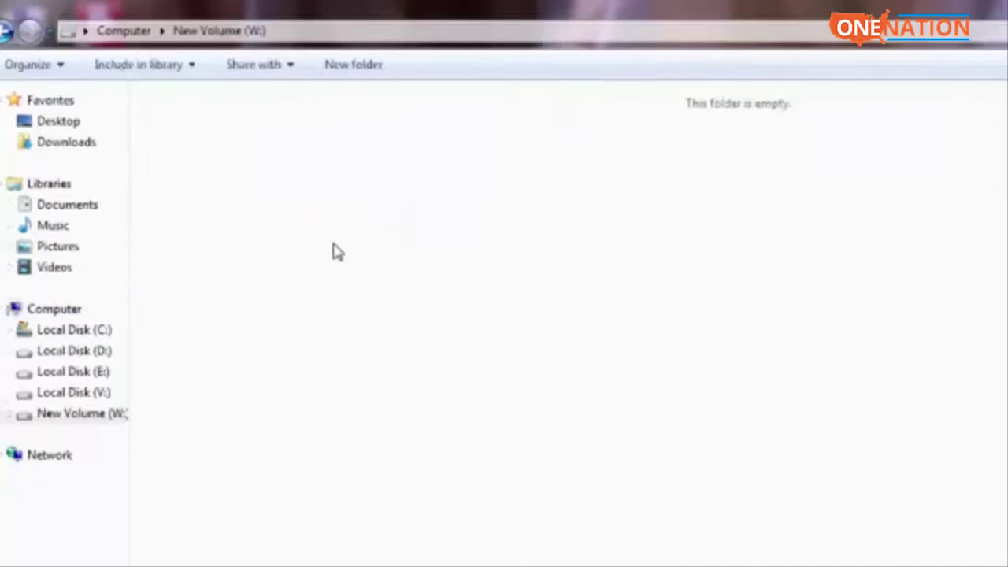
pyautogui.rightClick(333, 247)
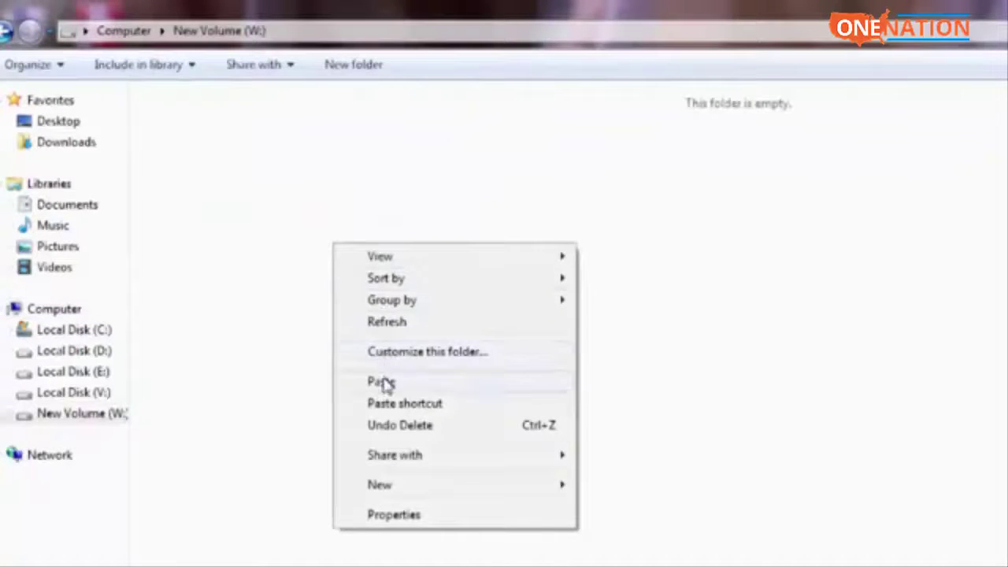
pyautogui.click(381, 382)
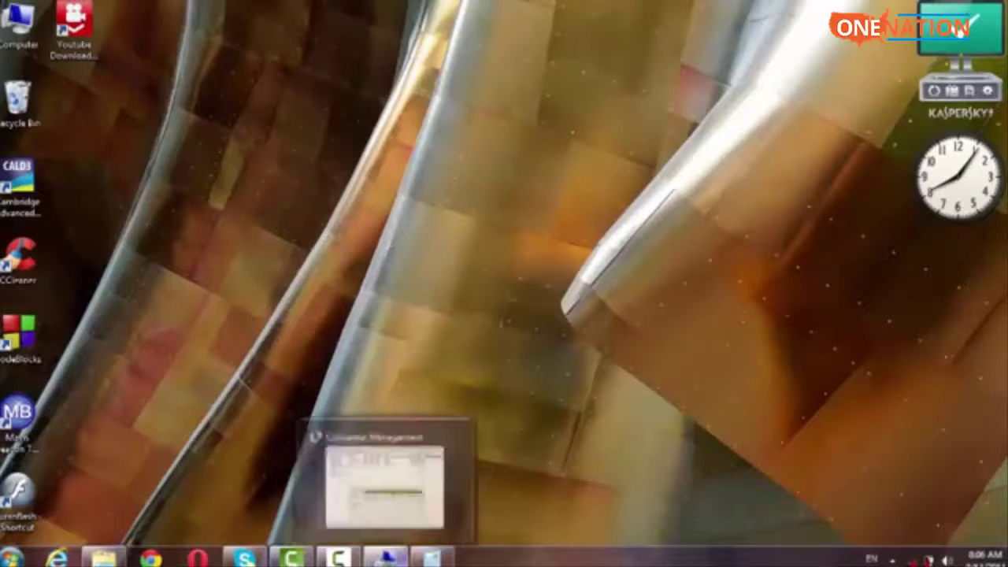
# Step: Close the open Computer Management window, then reopen it for this computer and display Disk Management
pyautogui.click(386, 557)
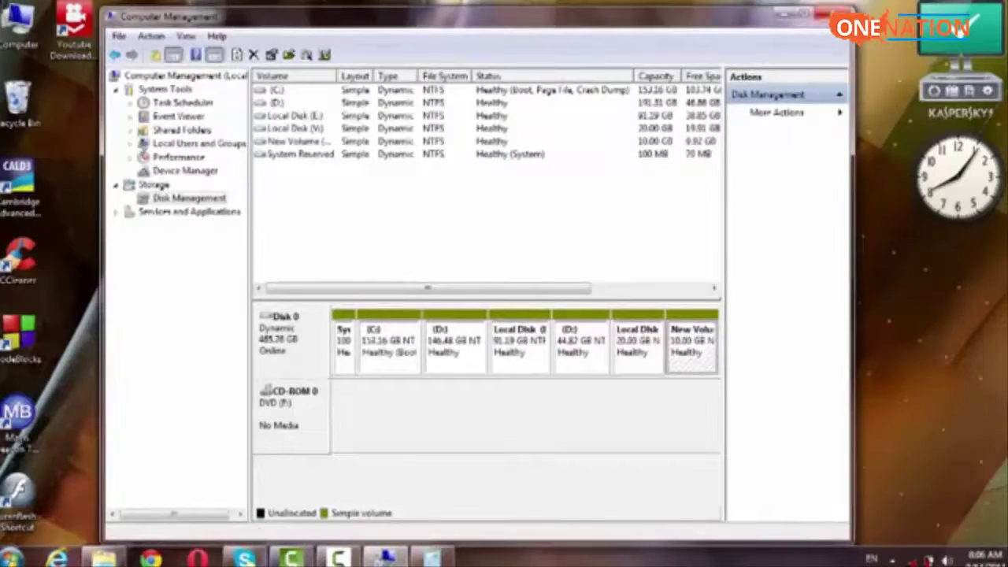
pyautogui.click(821, 14)
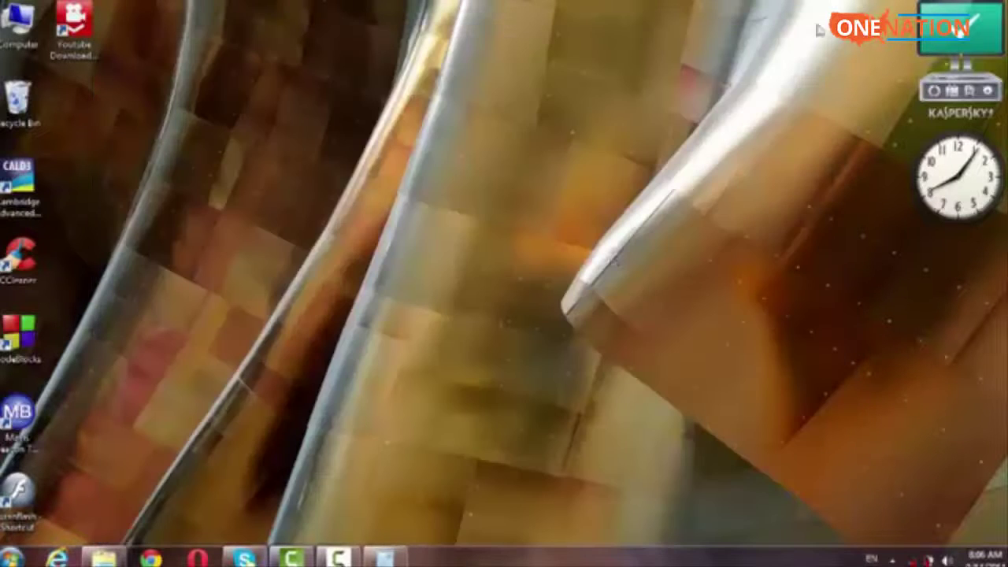
pyautogui.rightClick(30, 52)
pyautogui.click(59, 74)
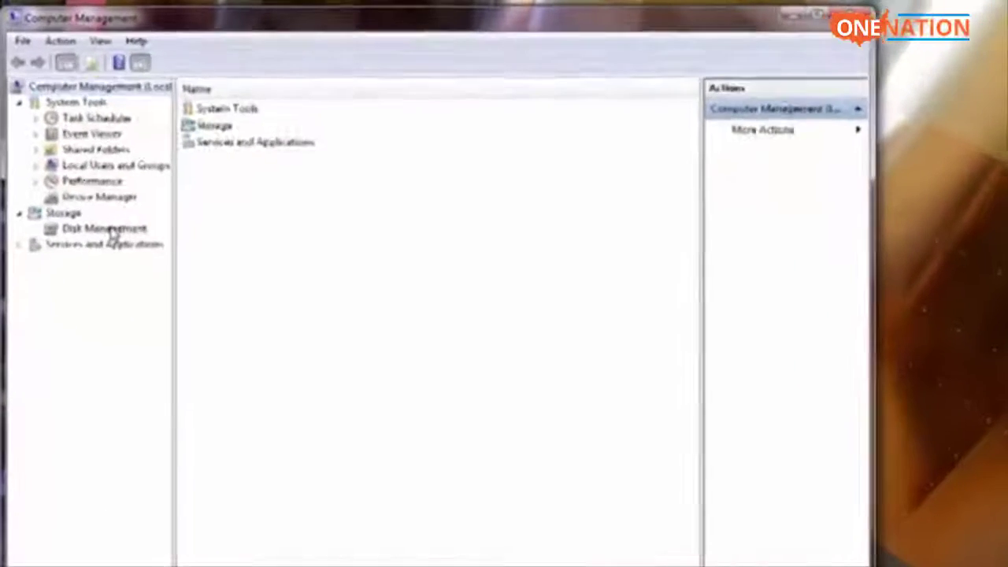
pyautogui.click(95, 200)
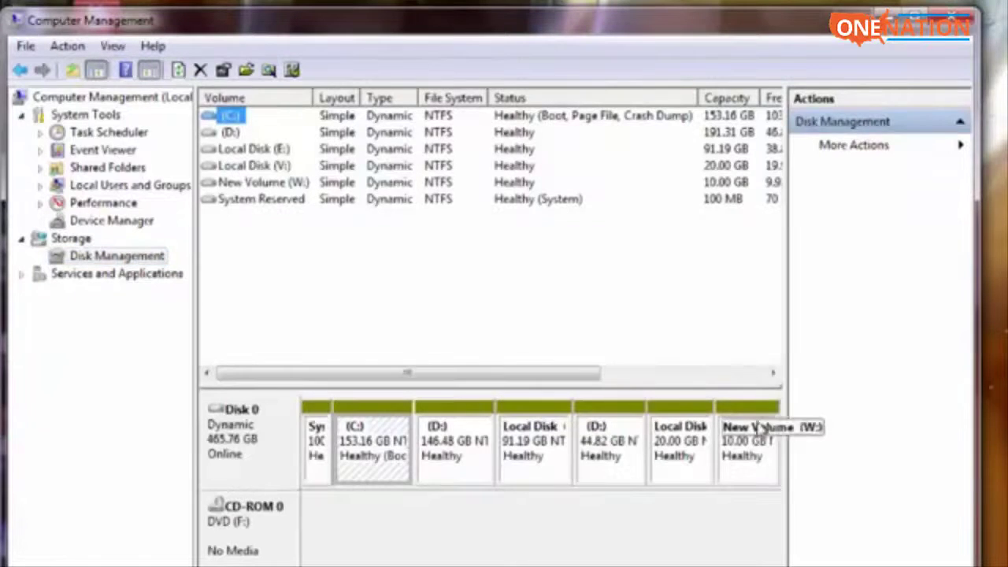
pyautogui.moveTo(785, 315); pyautogui.dragTo(814, 315)
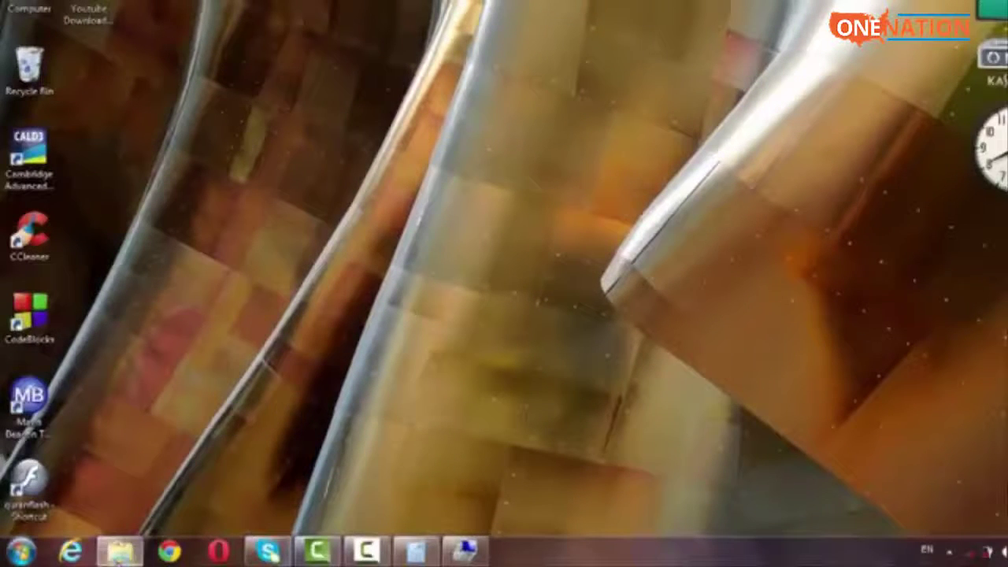
# Step: Return to Windows Explorer and copy the Hydrangeas image from New Volume (W:)
pyautogui.click(120, 551)
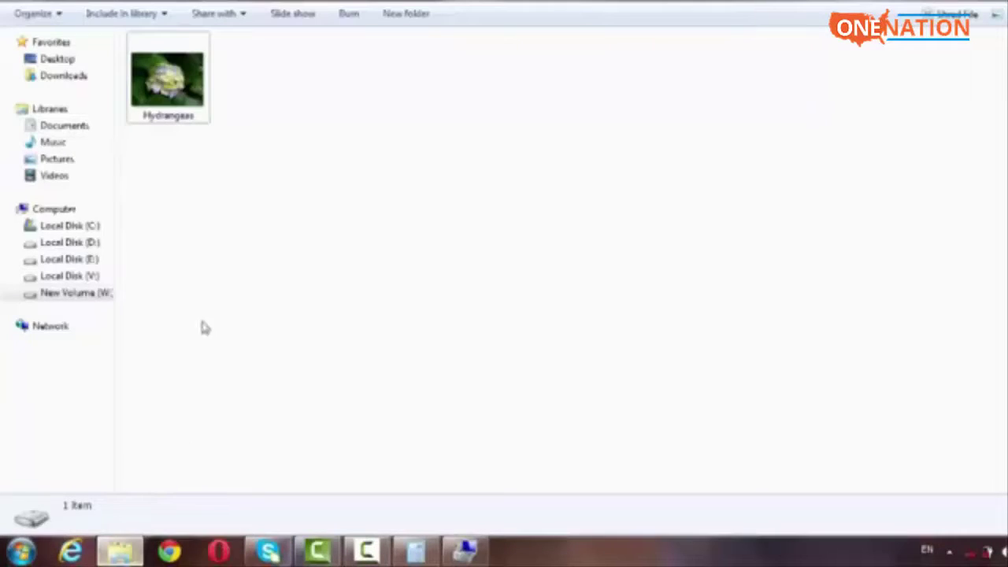
pyautogui.click(78, 211)
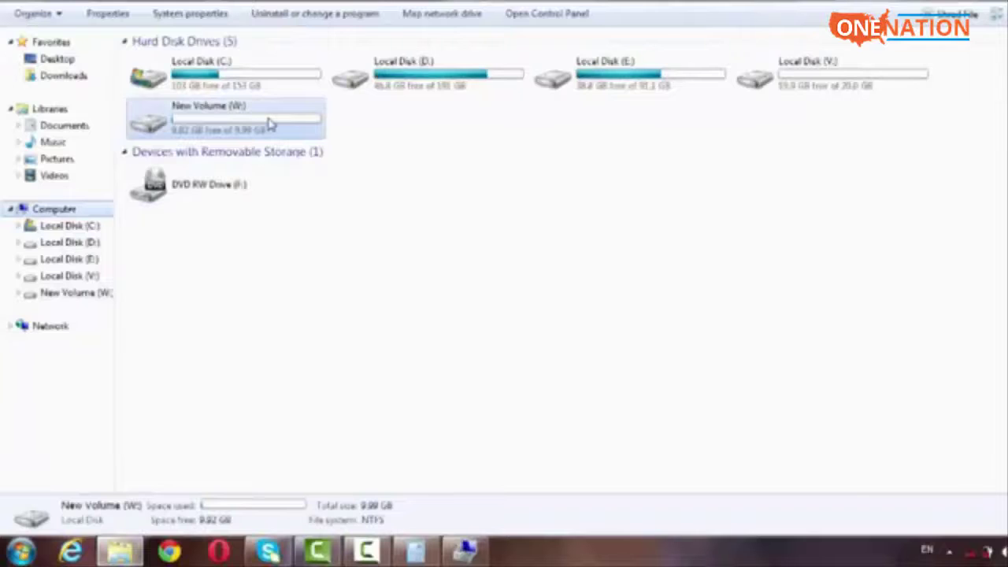
pyautogui.doubleClick(268, 123)
pyautogui.click(189, 79)
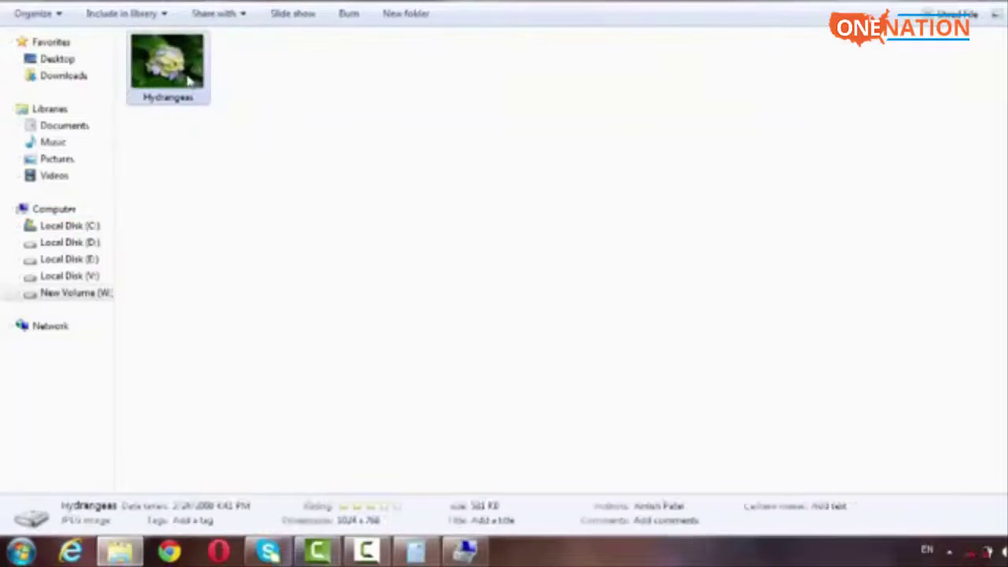
pyautogui.rightClick(189, 79)
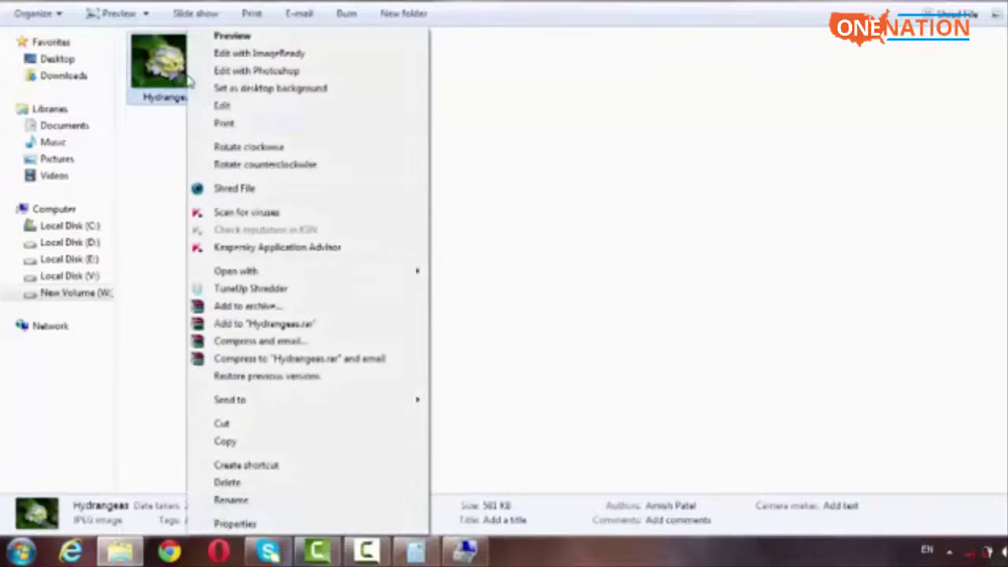
pyautogui.click(225, 442)
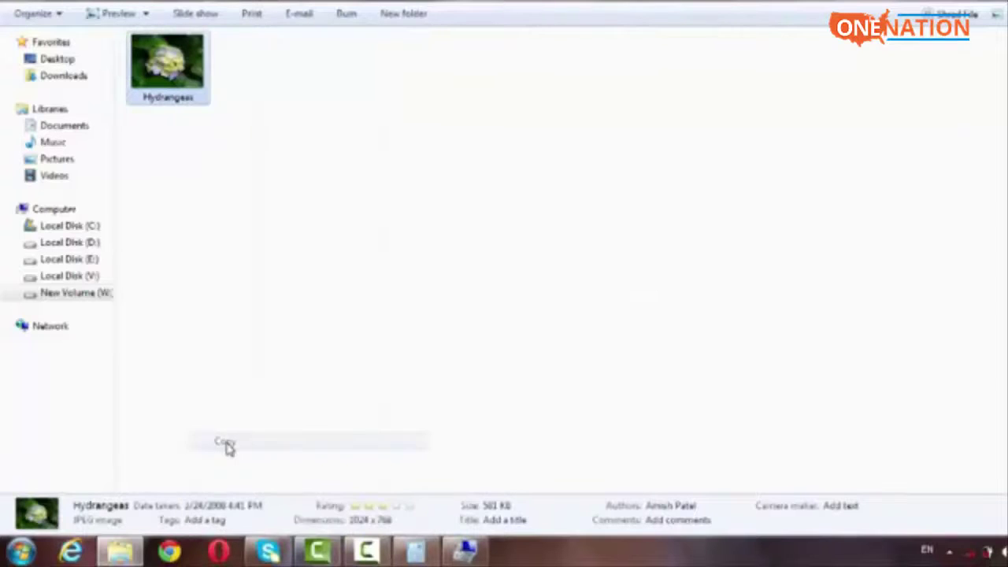
# Step: Paste the Hydrangeas image into the Pictures library as a backup, choosing to overwrite the existing file if different
pyautogui.click(82, 165)
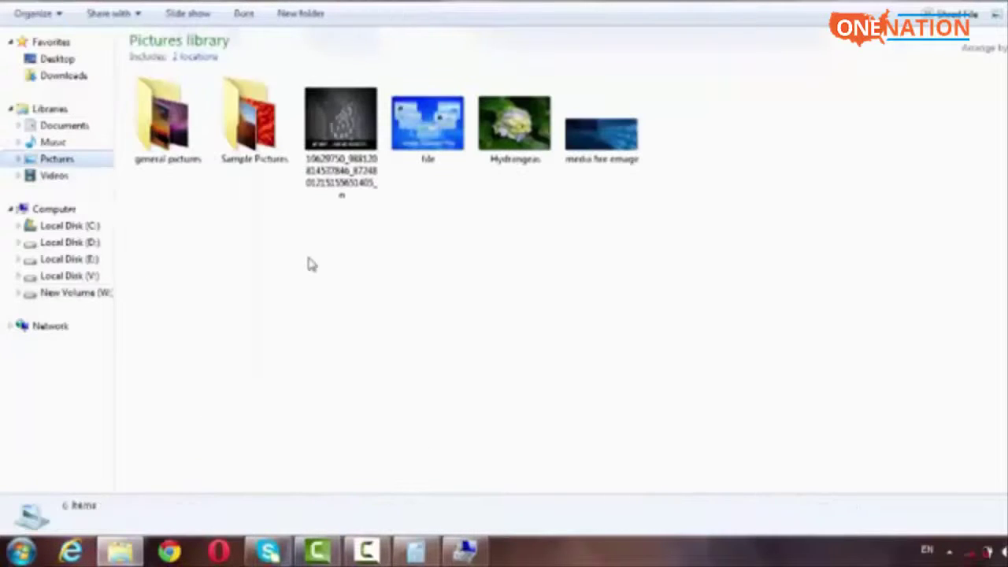
pyautogui.doubleClick(260, 164)
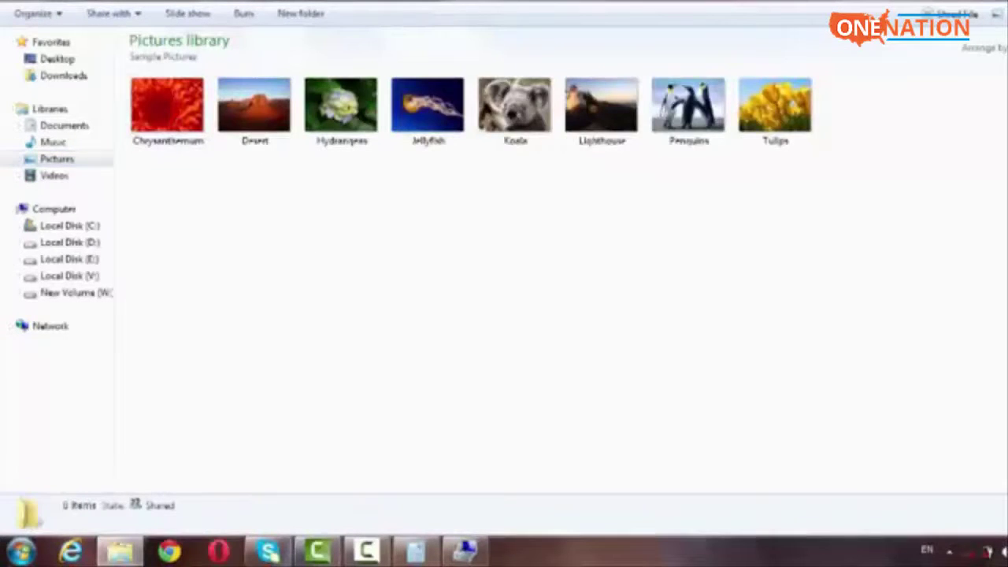
pyautogui.hotkey('alt', 'Left')
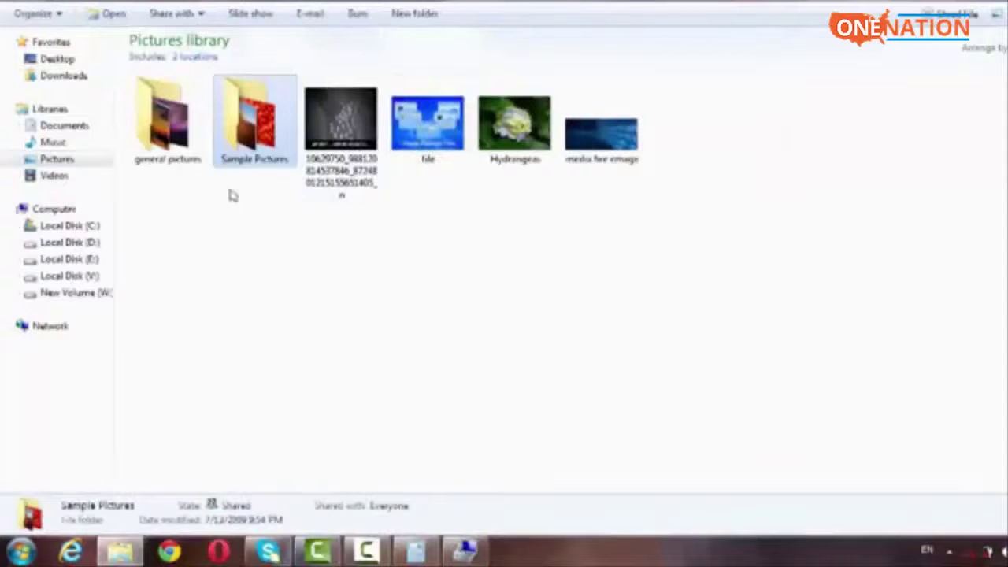
pyautogui.click(330, 315)
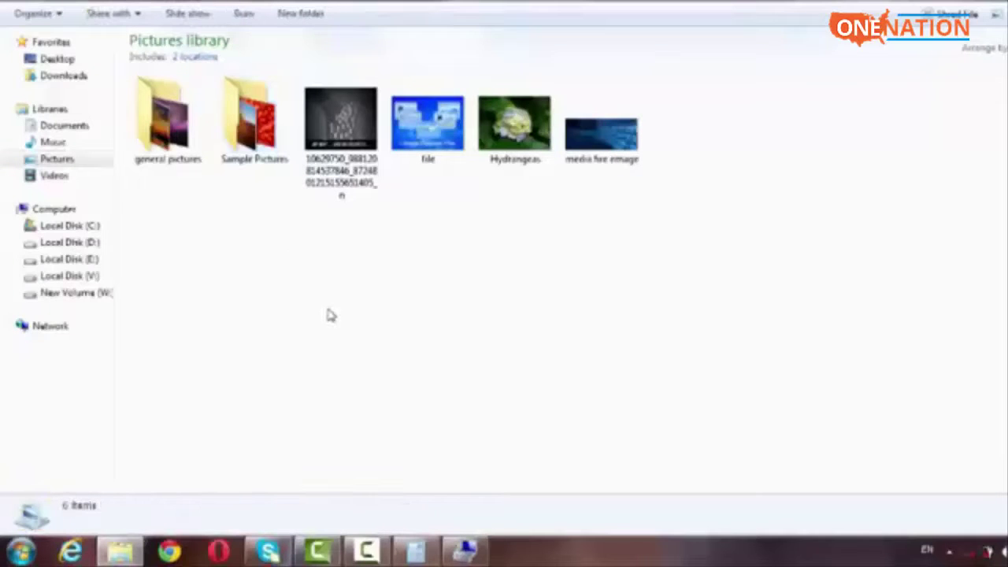
pyautogui.rightClick(331, 315)
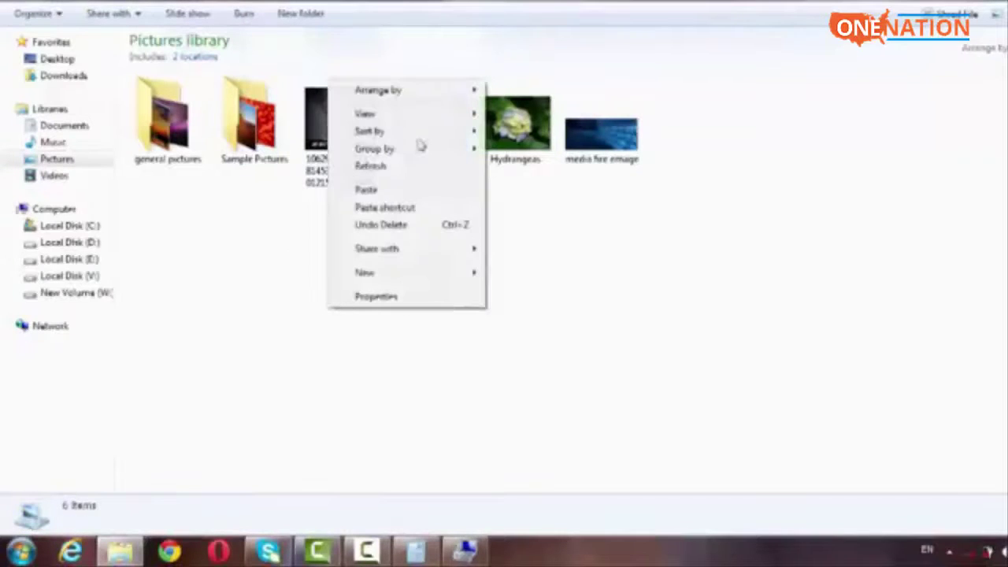
pyautogui.click(381, 191)
pyautogui.moveTo(446, 310)
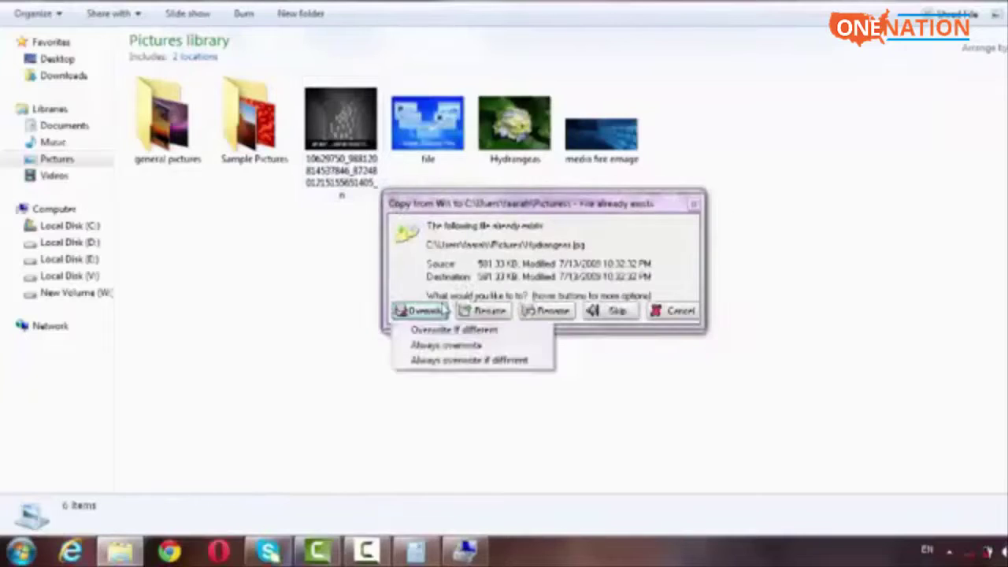
pyautogui.click(441, 329)
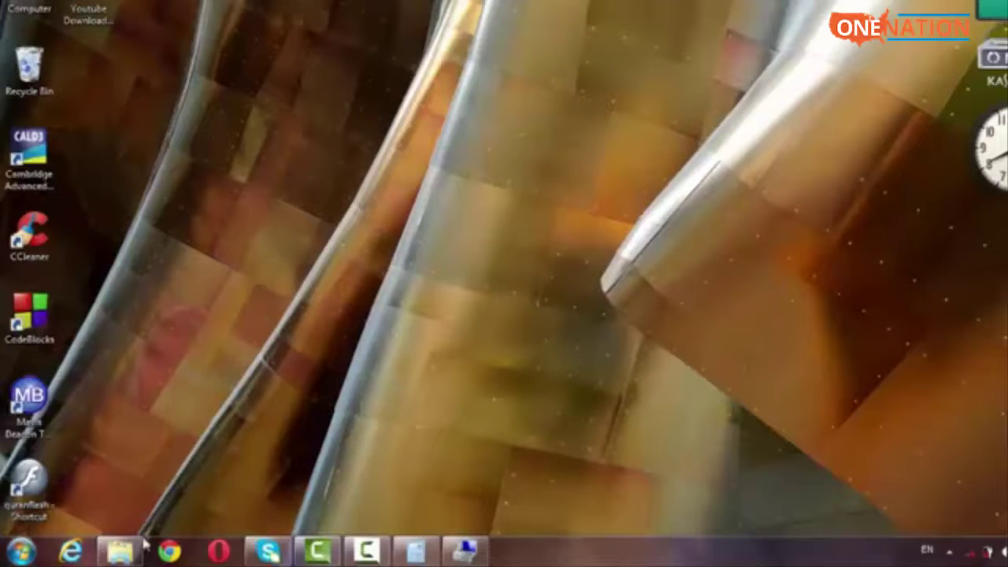
# Step: Delete the Hydrangeas image from New Volume (W:), moving it to the Recycle Bin
pyautogui.click(134, 549)
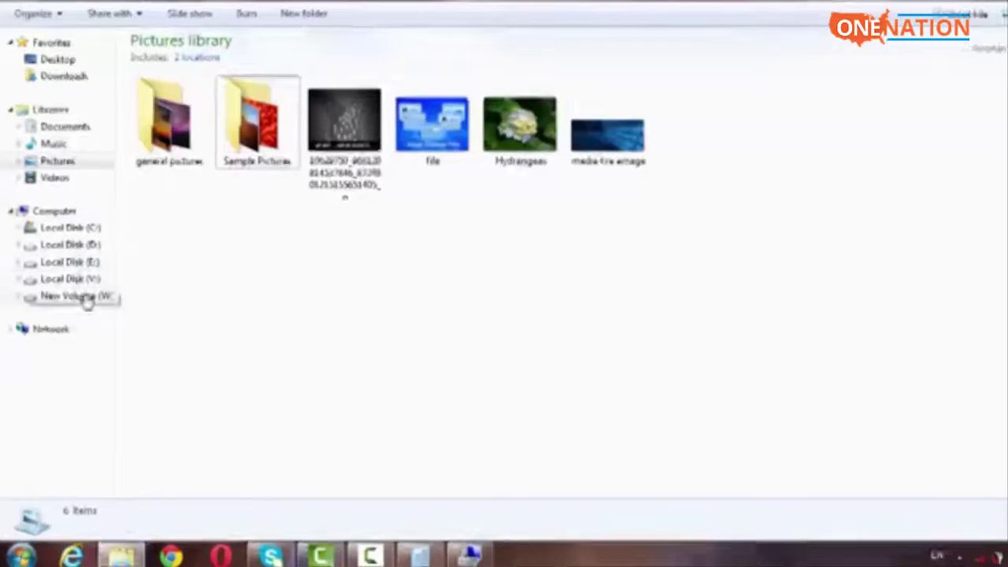
pyautogui.click(59, 211)
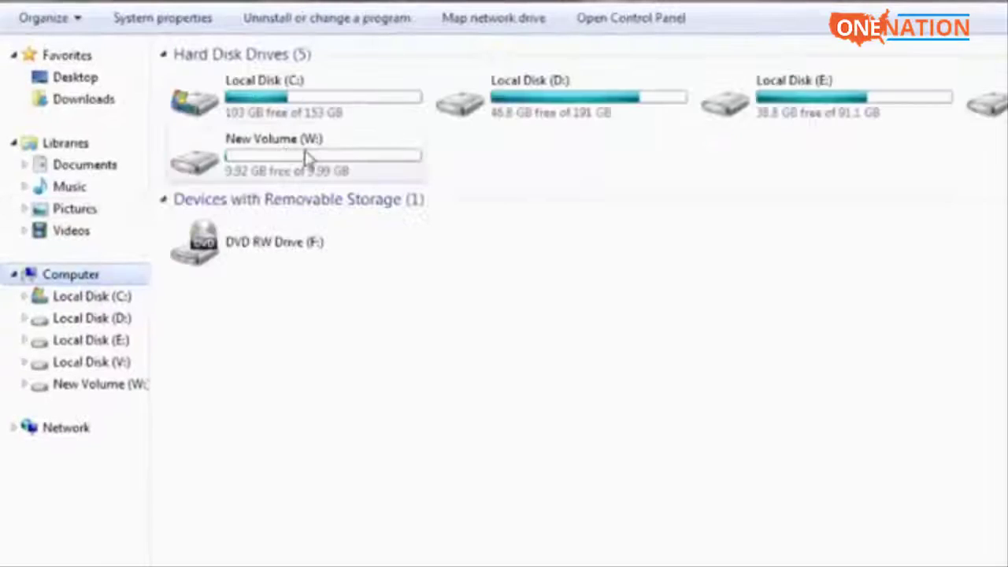
pyautogui.doubleClick(307, 157)
pyautogui.moveTo(288, 362); pyautogui.dragTo(194, 49)
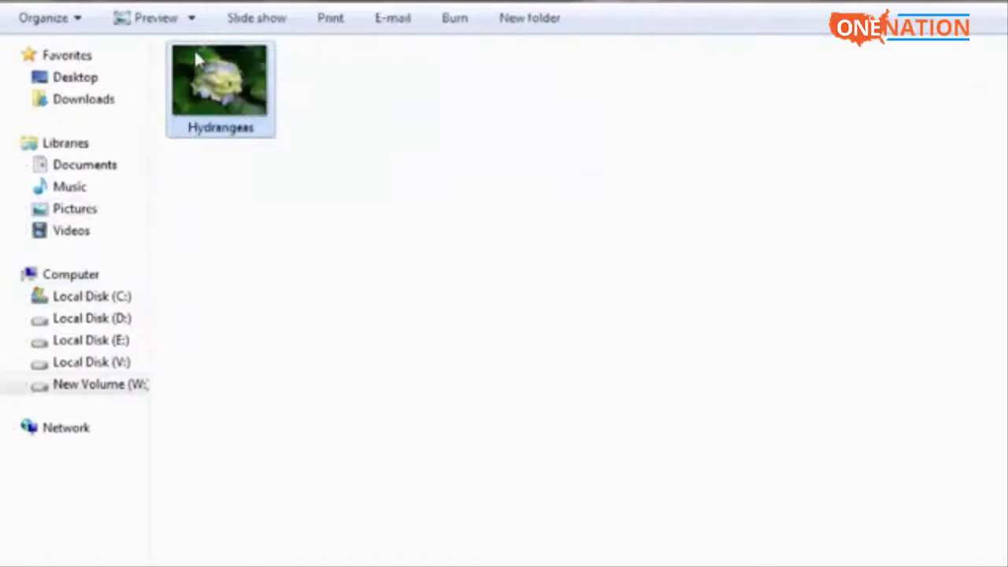
pyautogui.rightClick(194, 49)
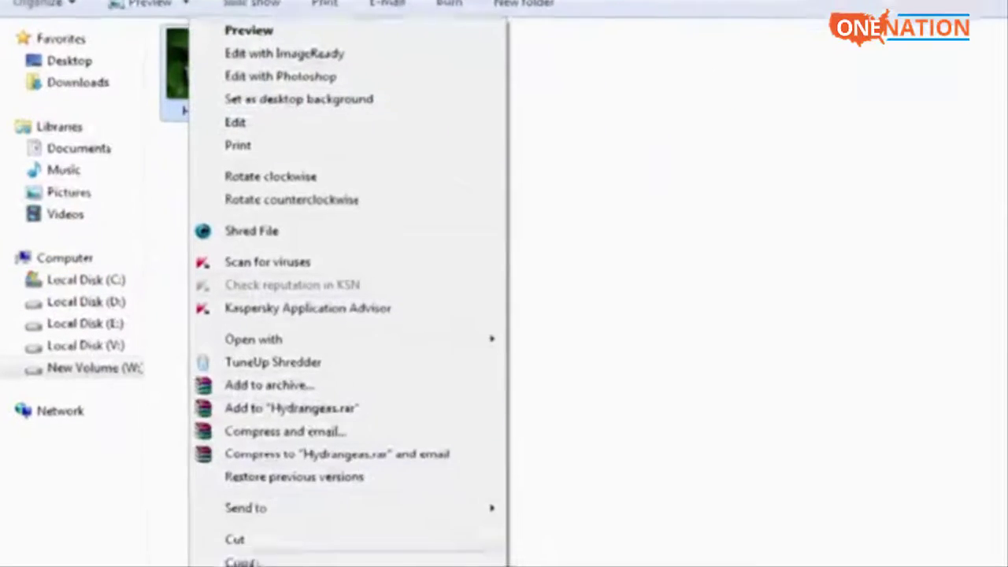
pyautogui.click(224, 534)
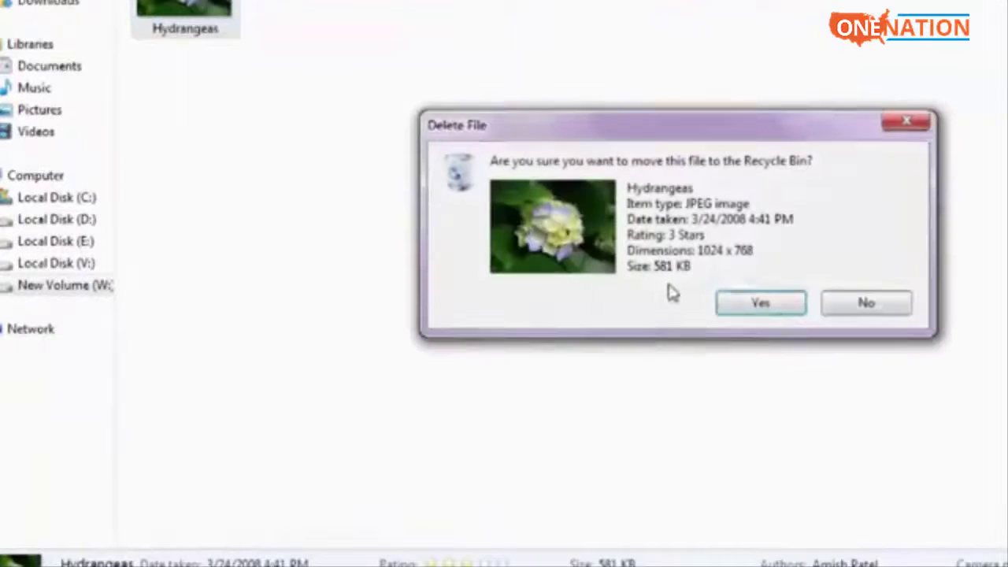
pyautogui.click(778, 312)
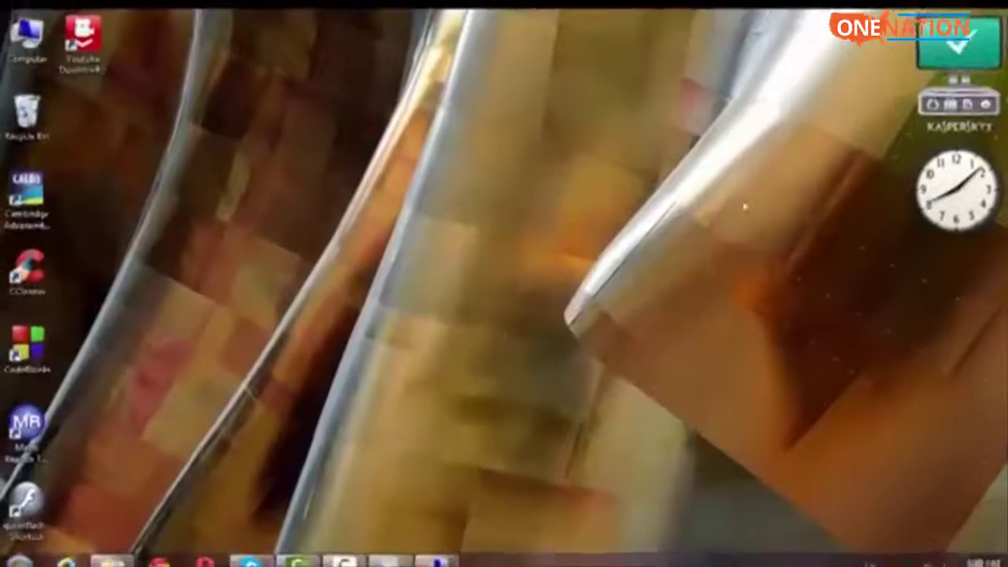
# Step: Bring back Disk Management and delete the 10 GB New Volume (W:), accepting the erasure of its data
pyautogui.click(443, 553)
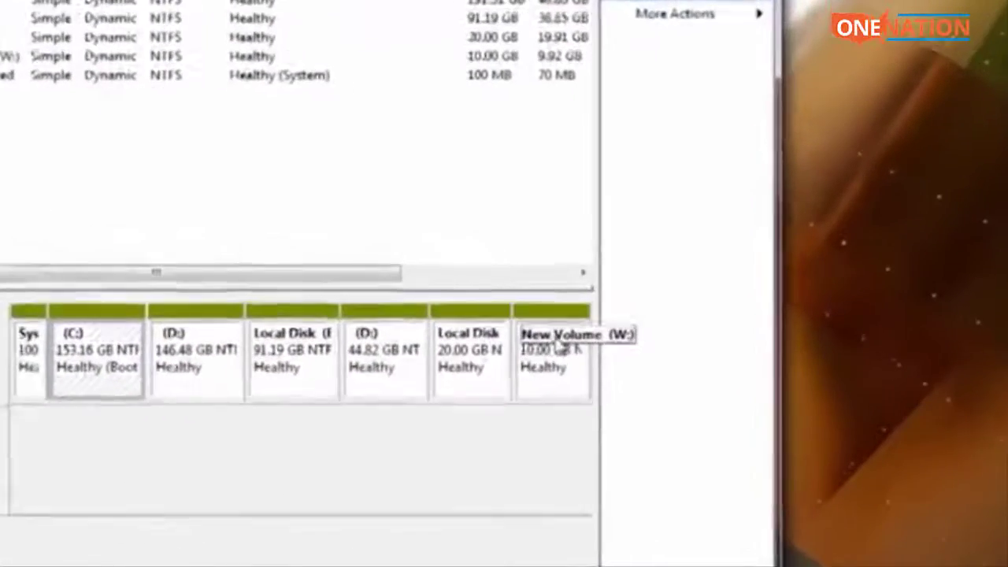
pyautogui.click(586, 339)
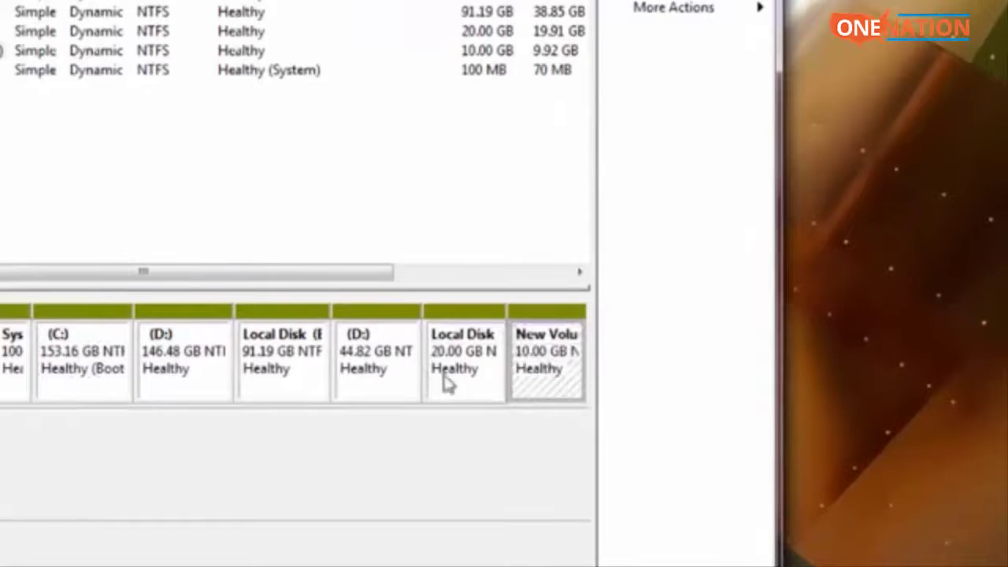
pyautogui.rightClick(551, 347)
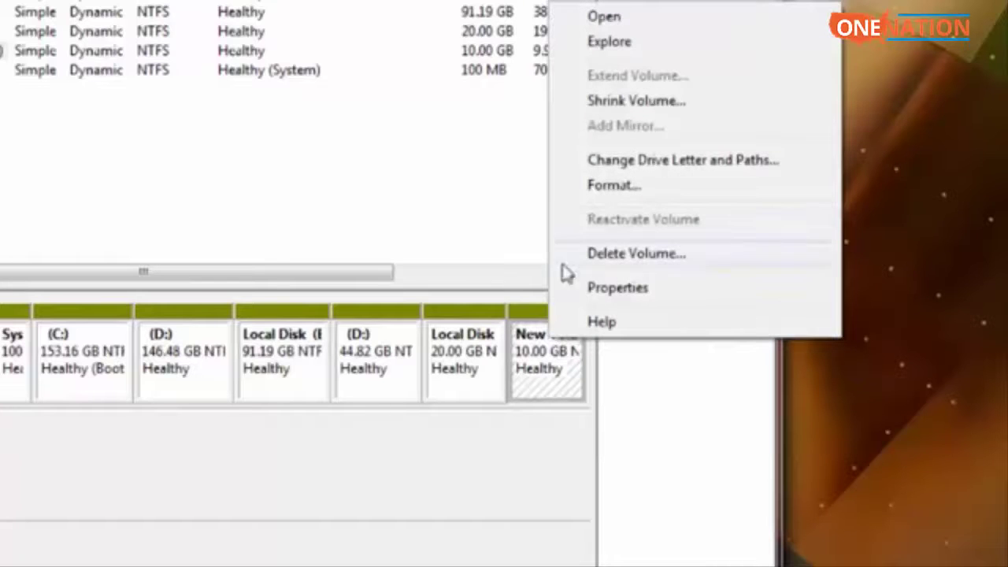
pyautogui.click(543, 367)
pyautogui.rightClick(543, 366)
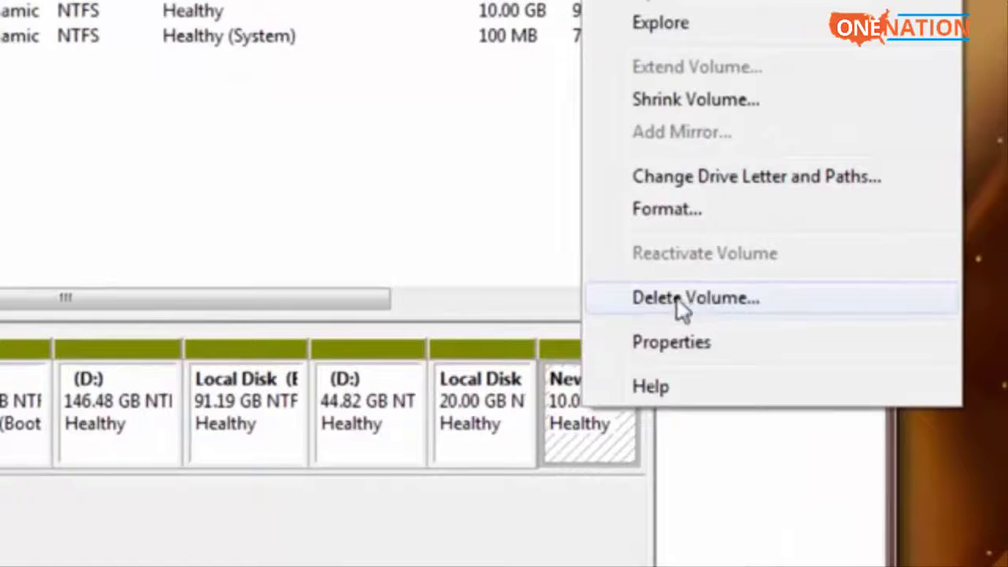
pyautogui.click(730, 303)
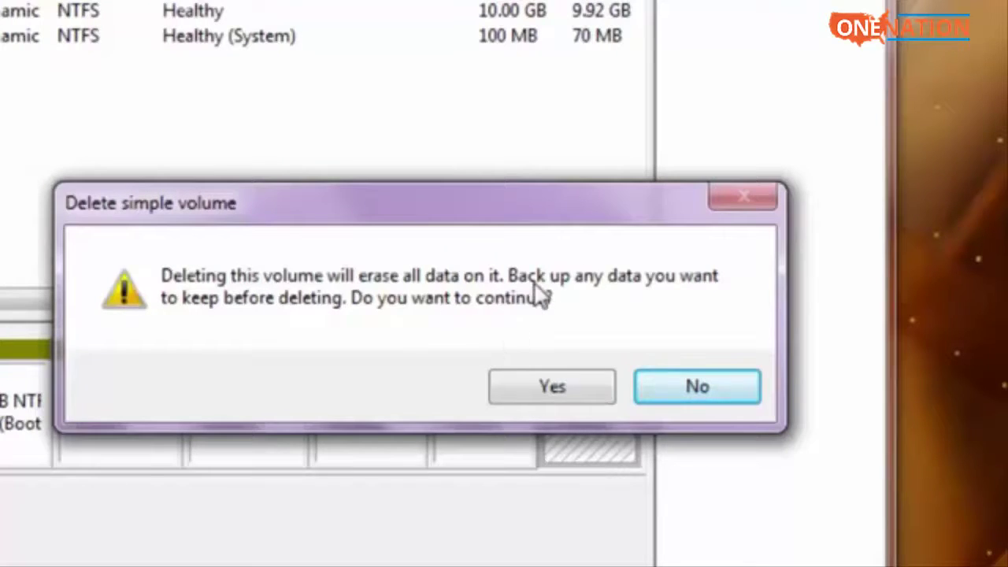
pyautogui.click(553, 393)
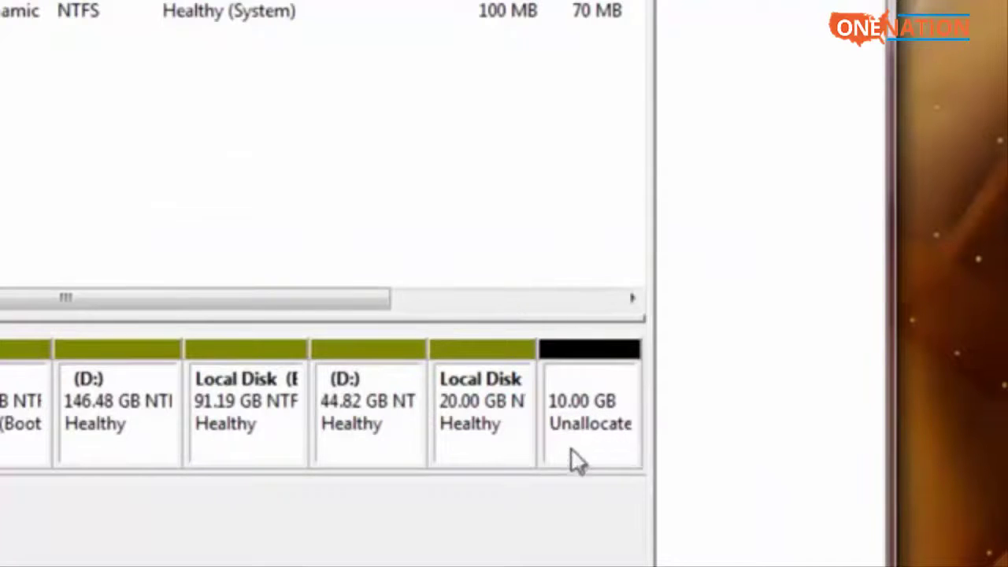
# Step: Extend the 20 GB Local Disk (V:) by the 10240 MB of unallocated space on Disk 0 and minimize Computer Management
pyautogui.click(477, 397)
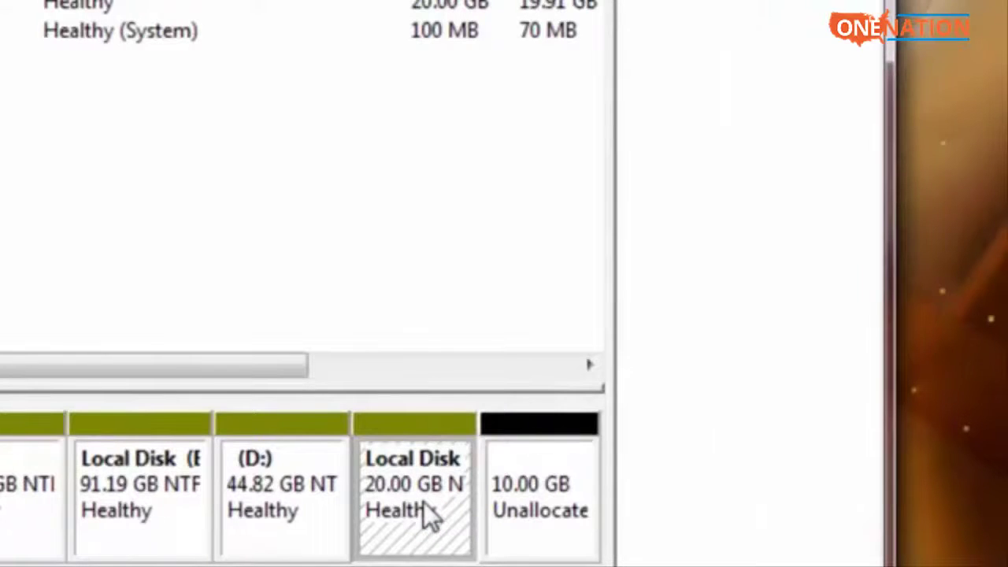
pyautogui.rightClick(423, 502)
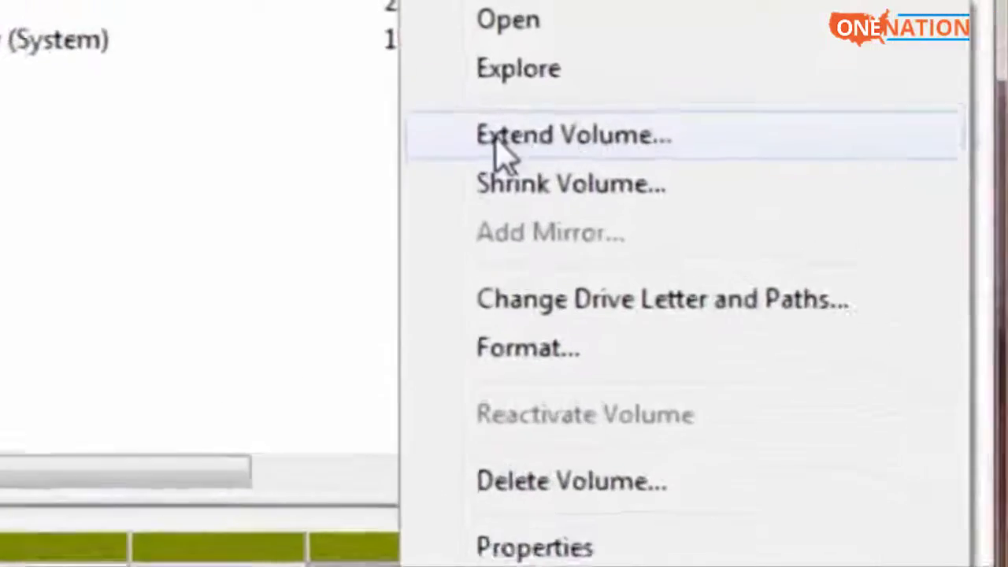
pyautogui.click(609, 137)
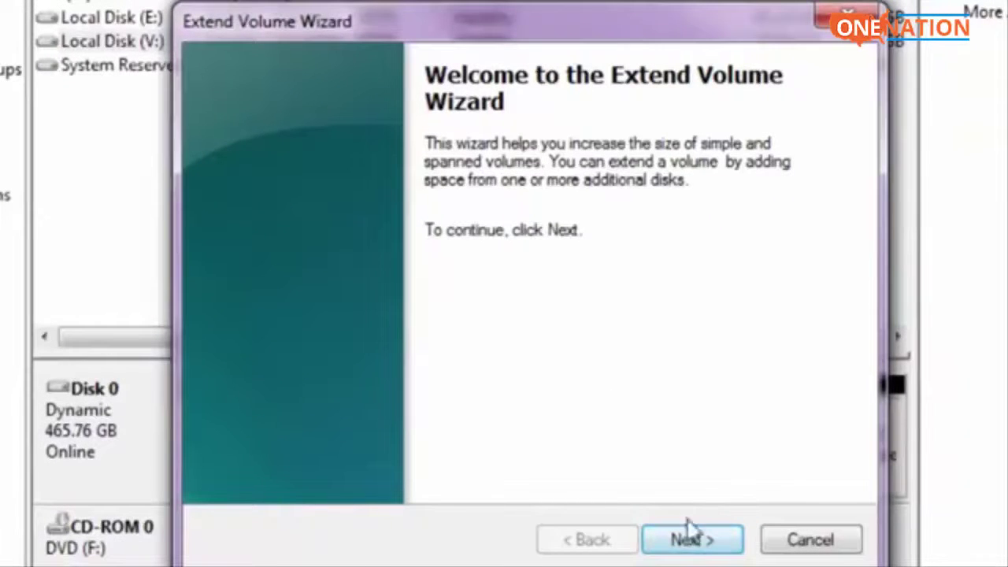
pyautogui.click(701, 551)
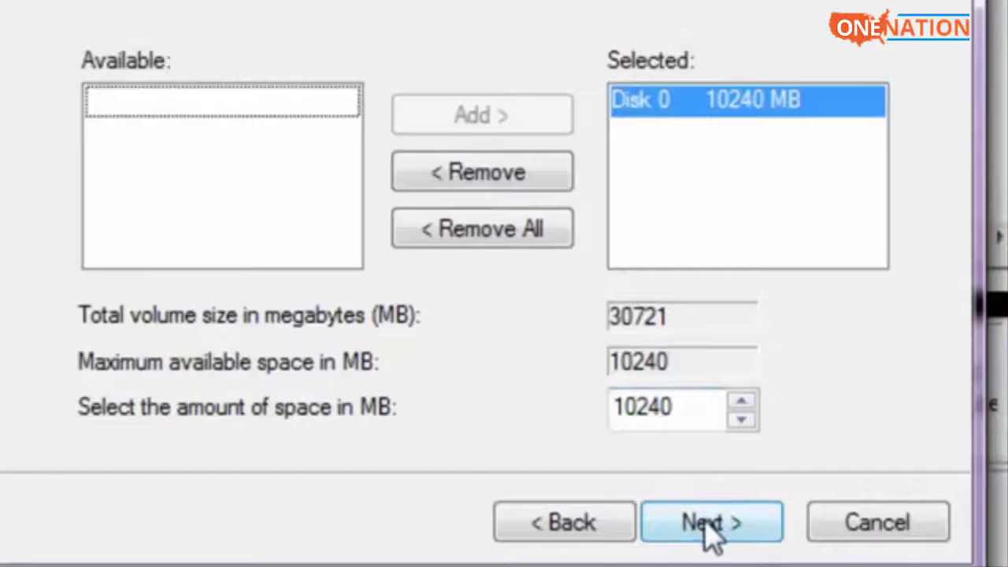
pyautogui.click(711, 529)
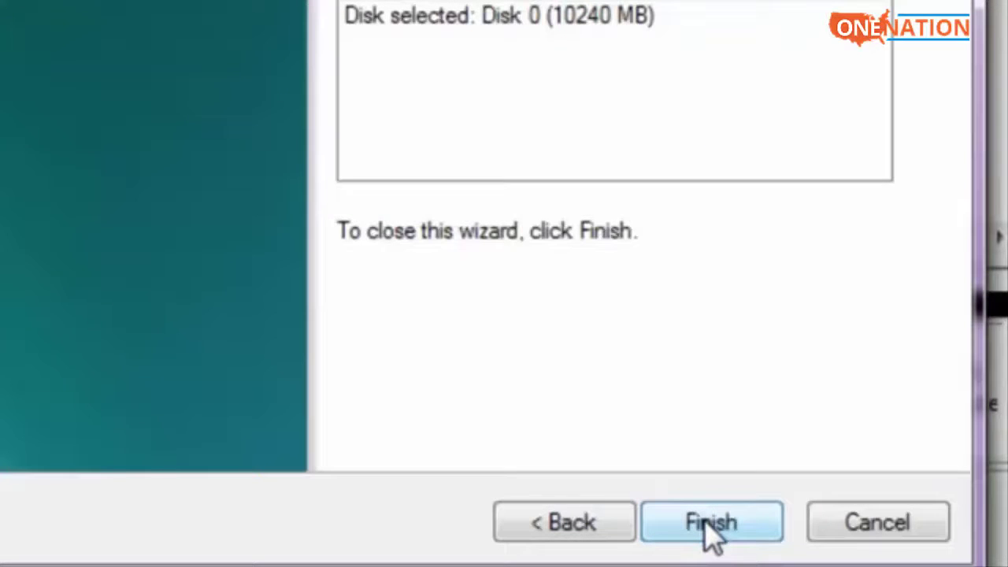
pyautogui.click(711, 526)
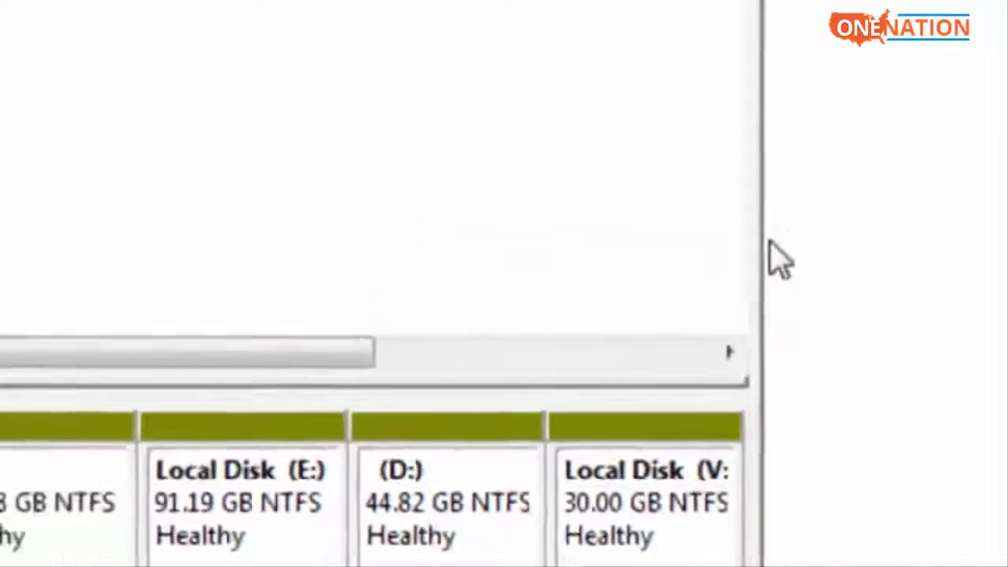
pyautogui.click(715, 46)
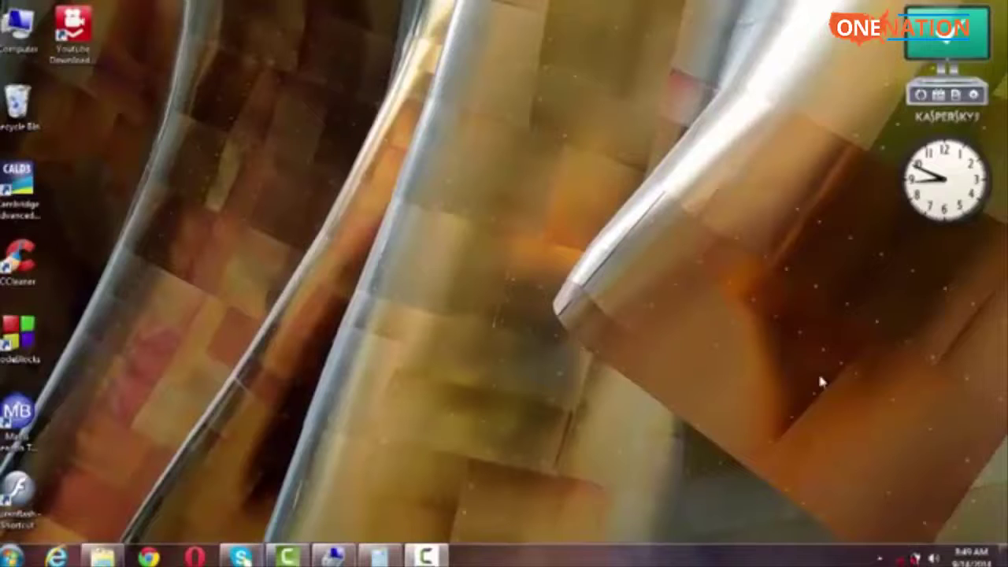
# Step: Check the capacity of Local Disk (V:) in the Computer window, and minimize the open windows to show the desktop
pyautogui.moveTo(336, 555)
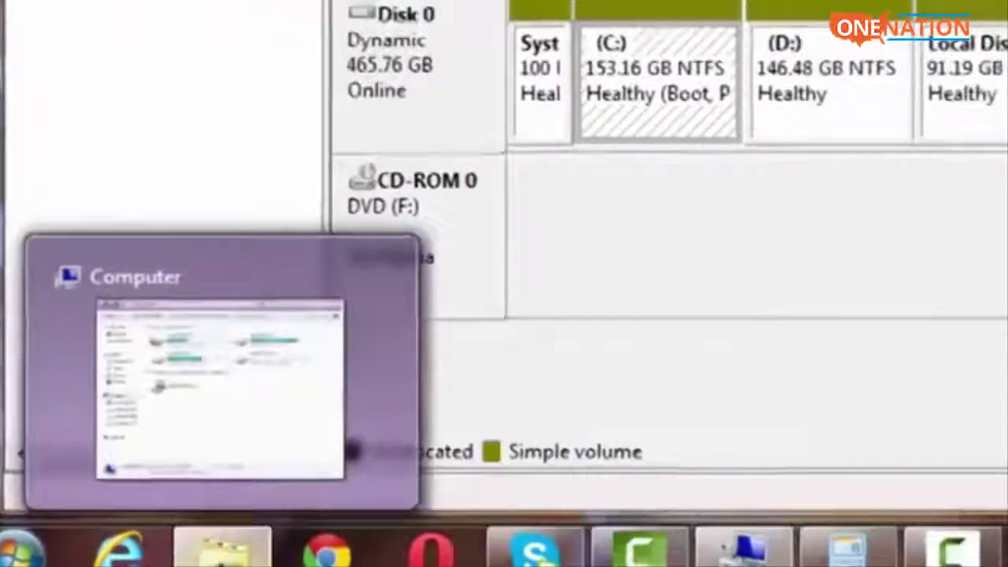
pyautogui.click(261, 541)
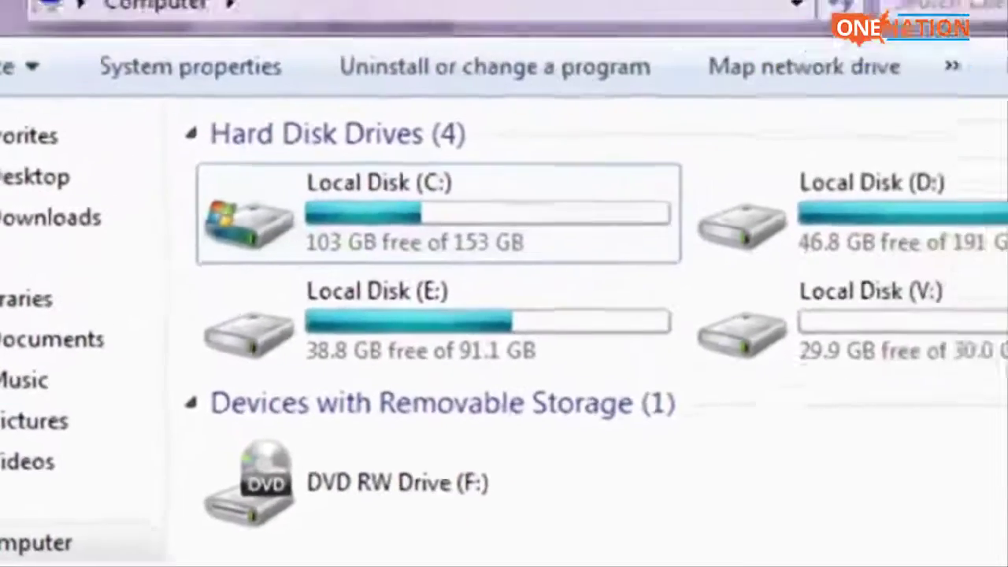
pyautogui.click(794, 145)
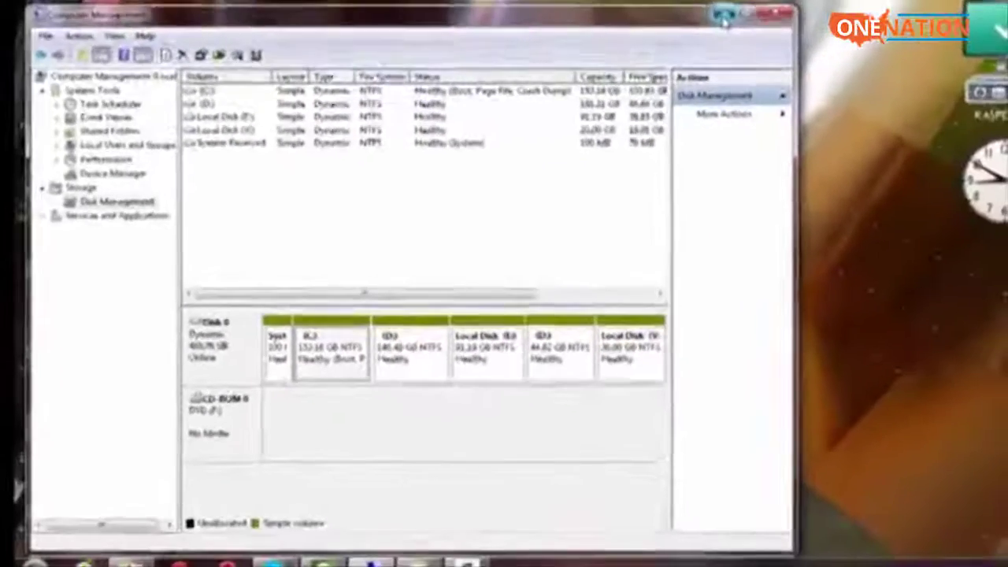
pyautogui.click(724, 16)
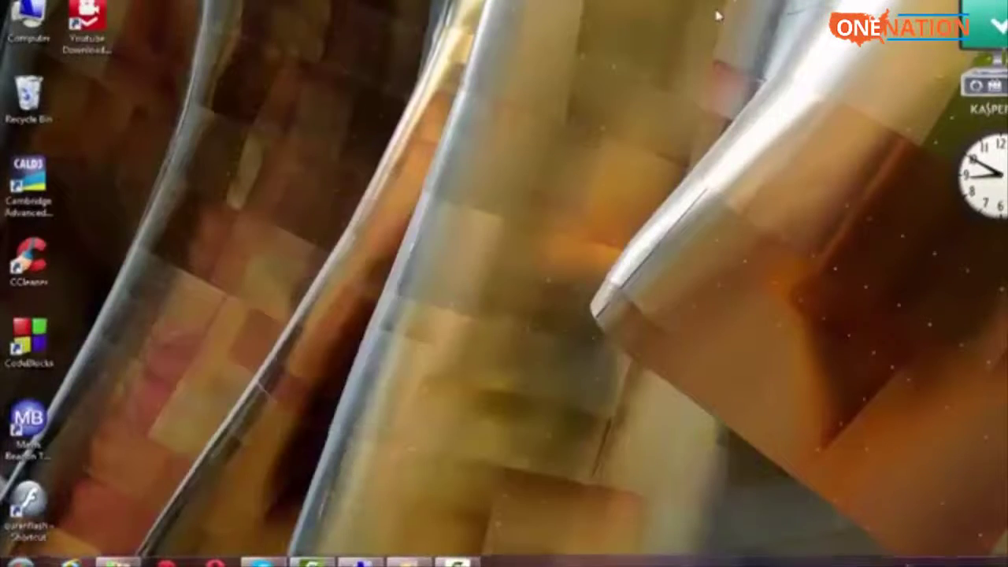